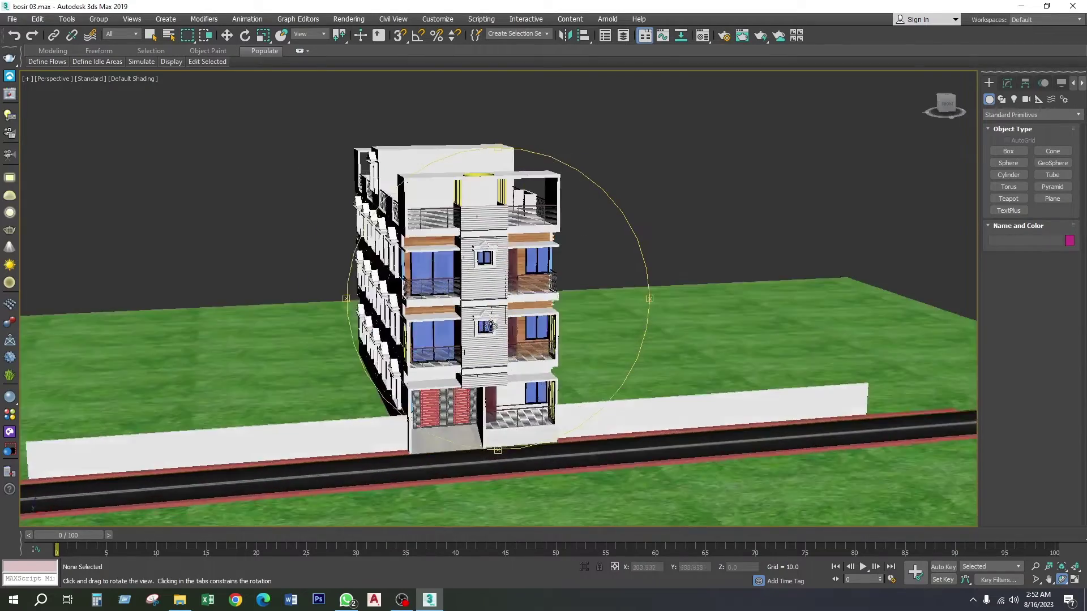
Orbit around the building to view its front facade, then switch the viewport to Top view
key(shift+z)
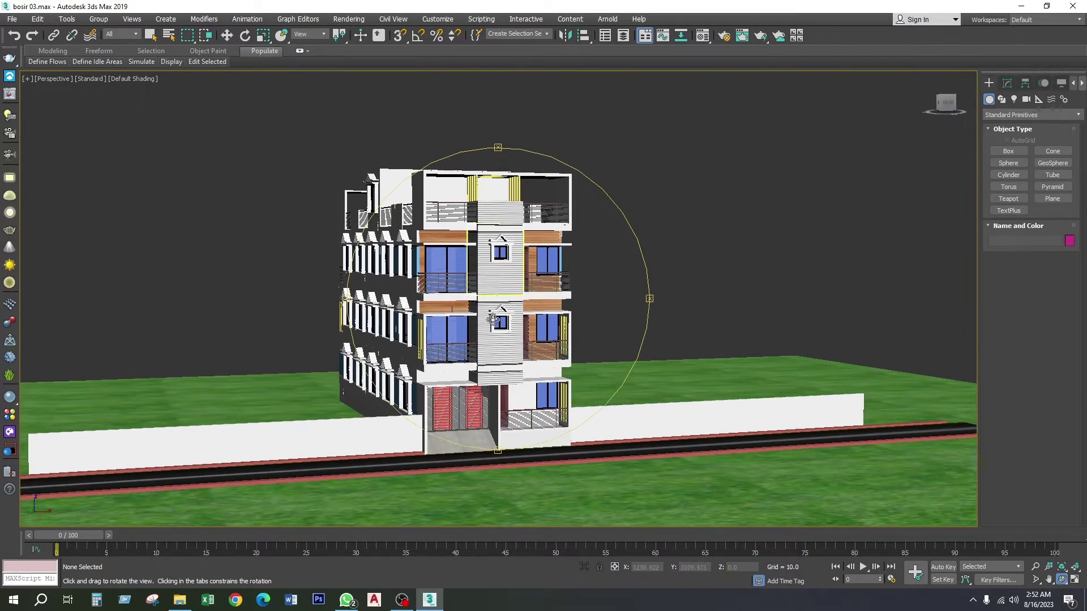
mouse_move(493, 330)
mouse_down()
mouse_move(494, 348)
mouse_move(505, 301)
mouse_move(501, 348)
mouse_move(504, 281)
mouse_move(499, 346)
mouse_move(506, 320)
mouse_up()
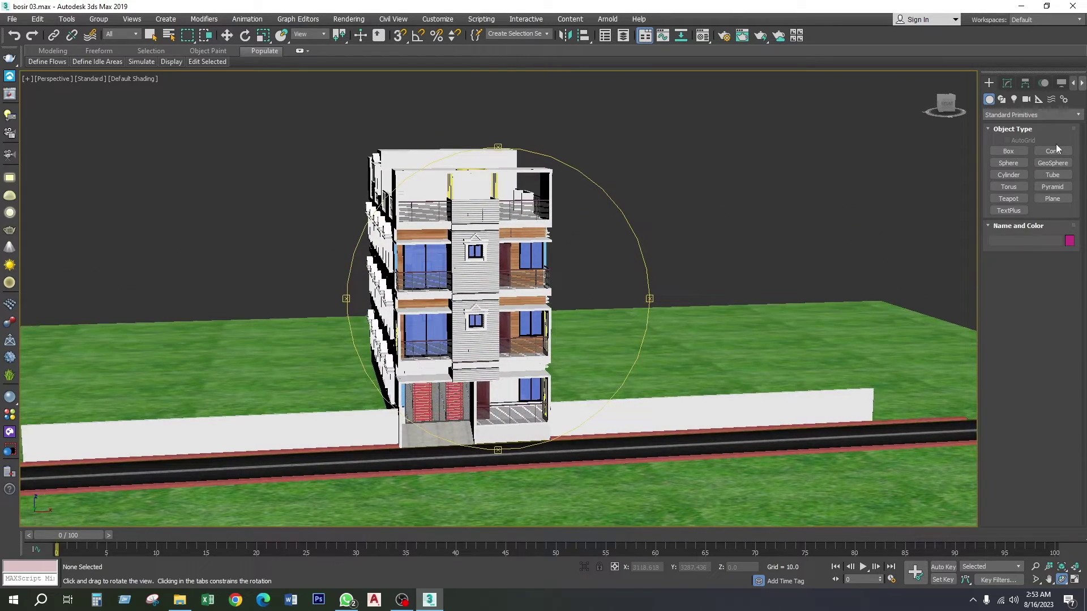
drag(582, 249, 486, 321)
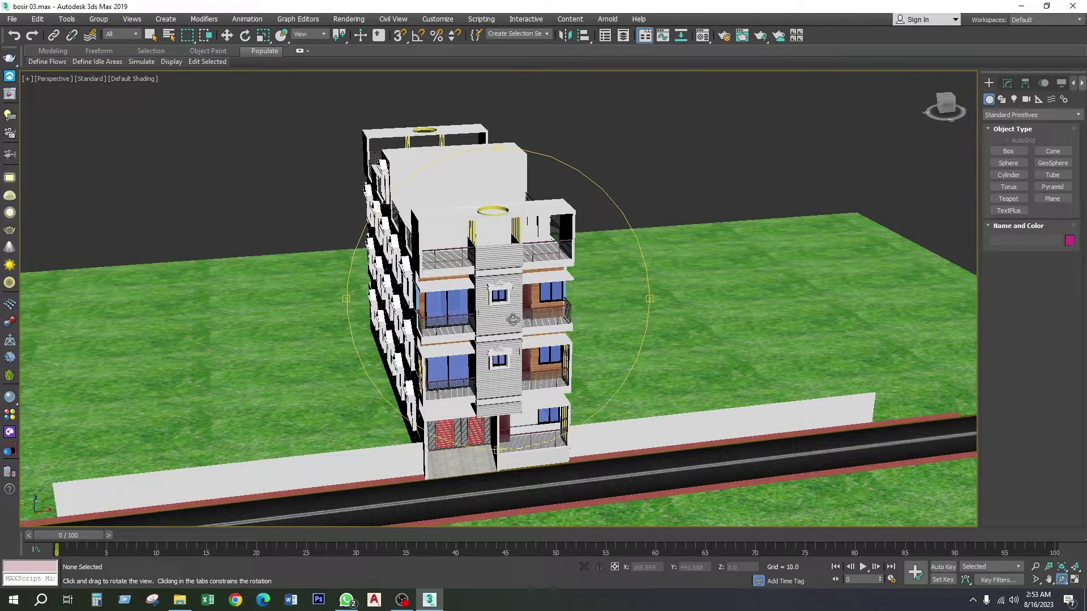
key(t)
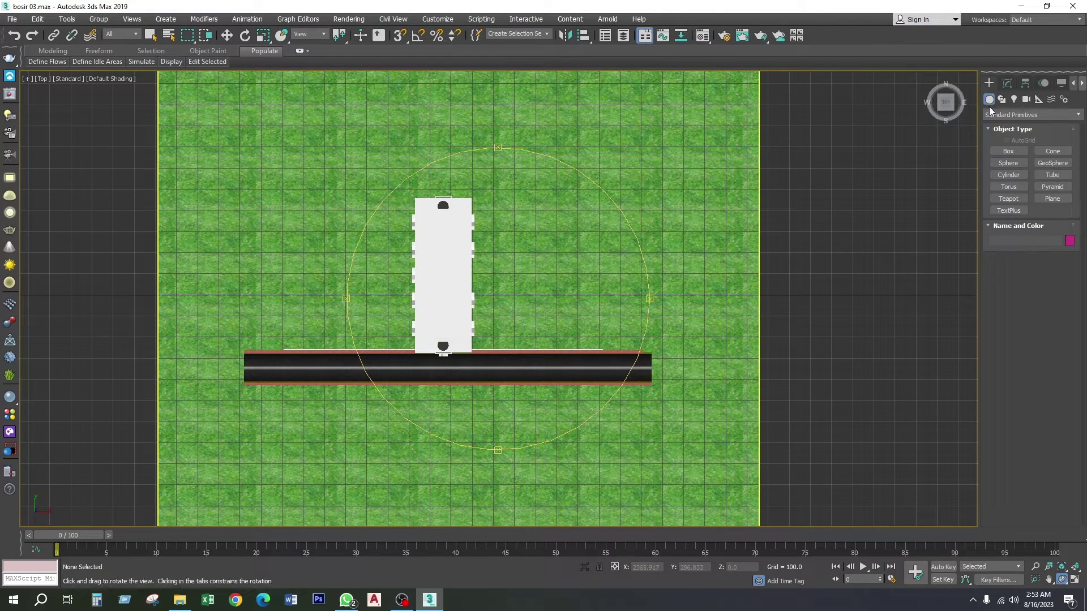
Create a VRayPhysicalCamera below the road with its target aimed at the building
click(1026, 101)
click(1011, 115)
click(998, 137)
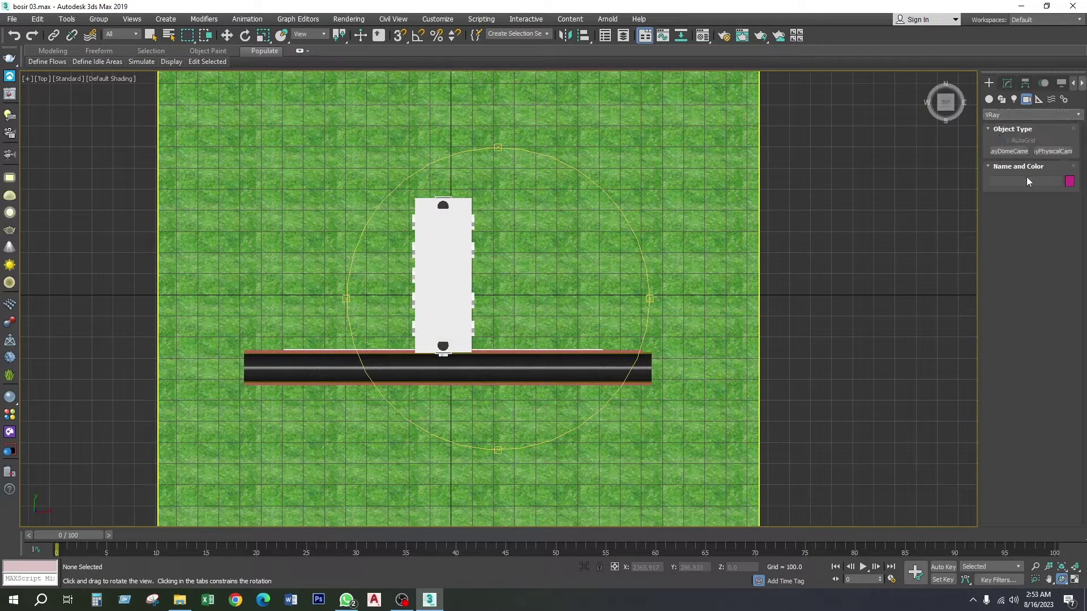
click(1054, 150)
mouse_move(396, 408)
middle_down()
mouse_move(440, 311)
mouse_move(393, 389)
middle_up()
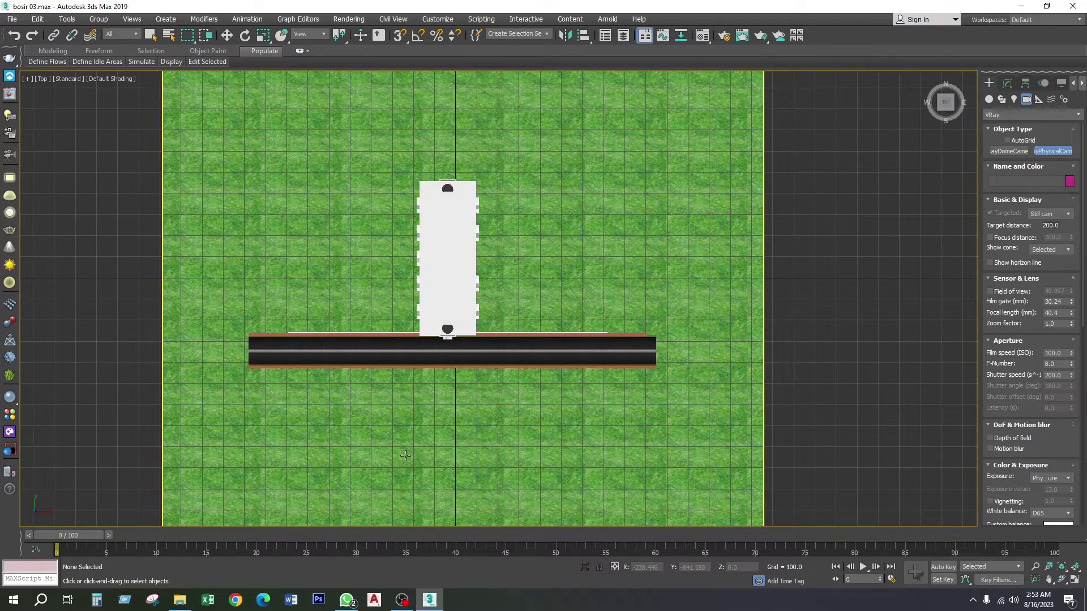
drag(405, 453, 470, 187)
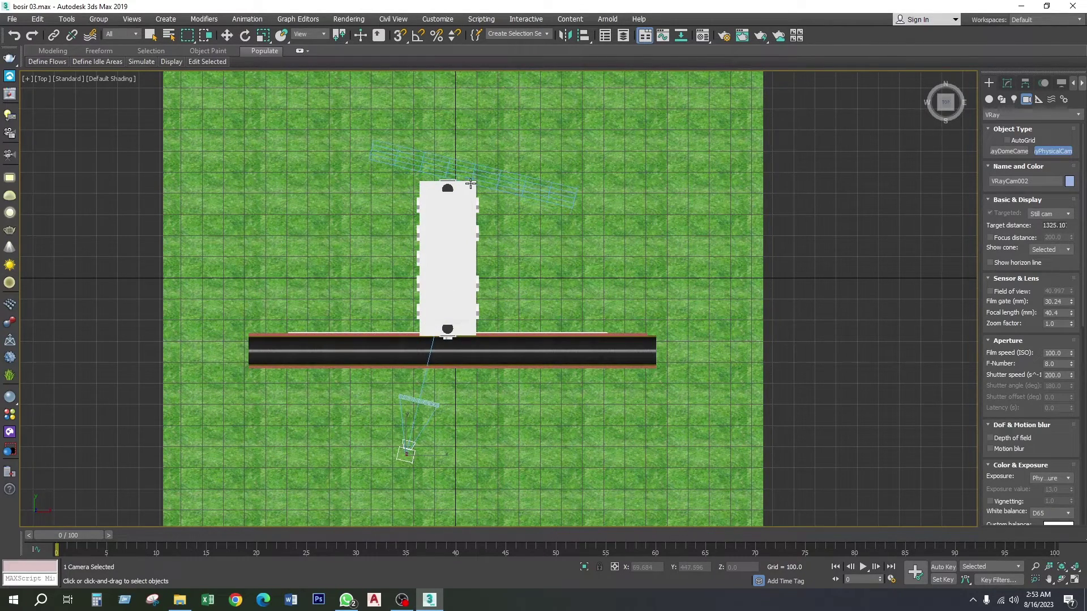
right_click(471, 187)
Check the new camera from a low perspective angle, then return to the Top view of the site
middle_drag(438, 429, 435, 397)
key(p)
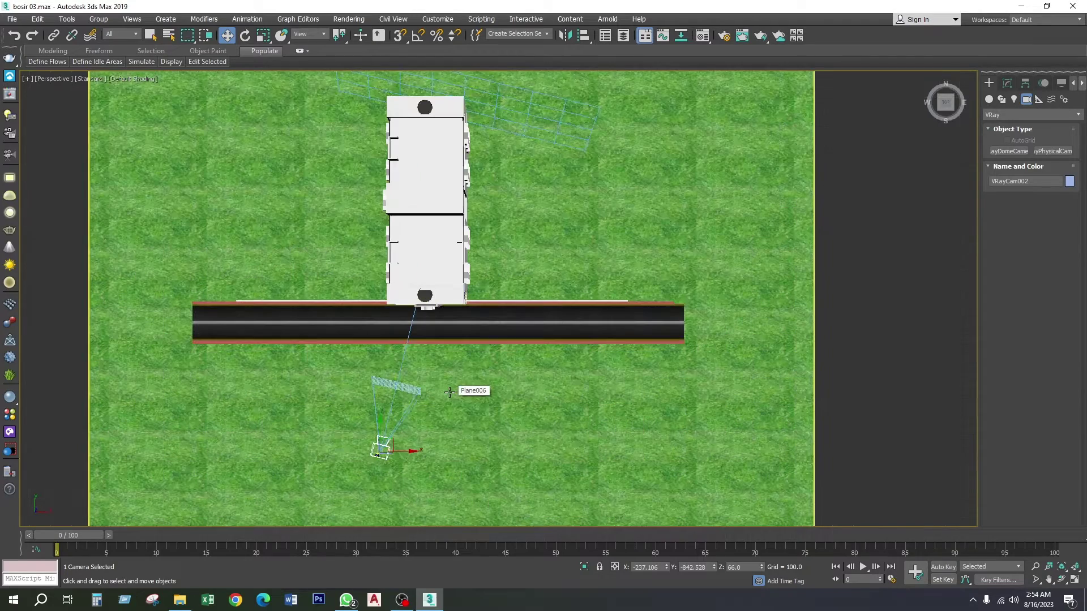
middle_drag(450, 392, 460, 369)
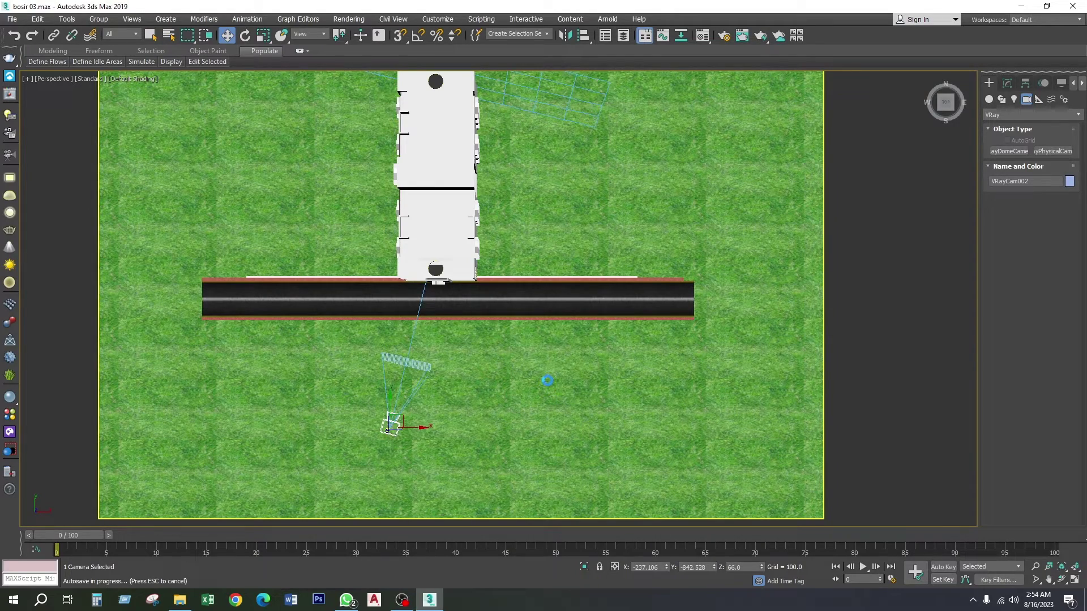
click(1062, 579)
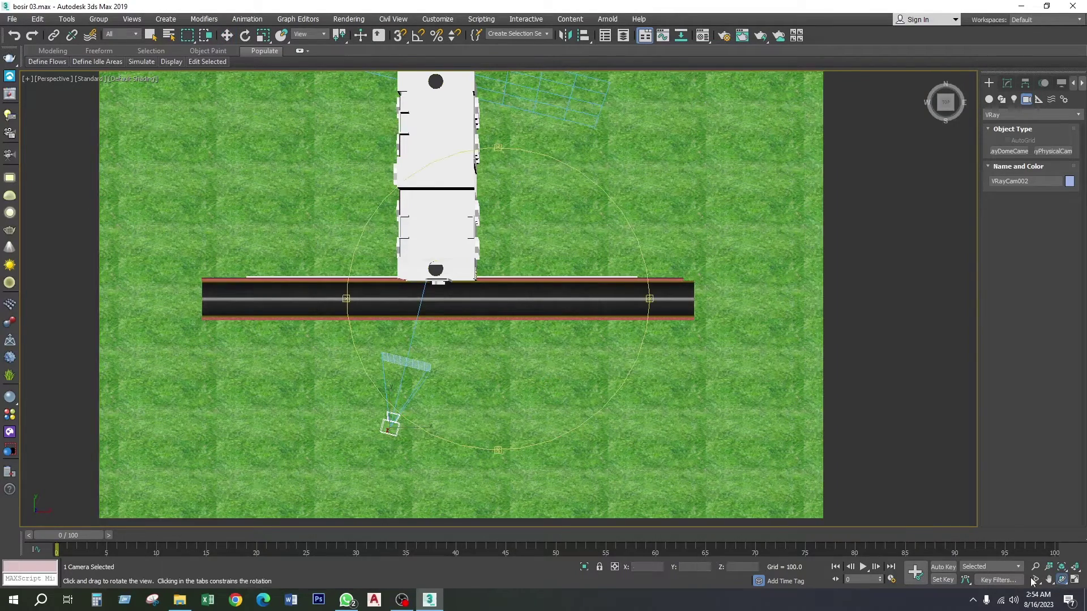
drag(470, 380, 485, 364)
key(t)
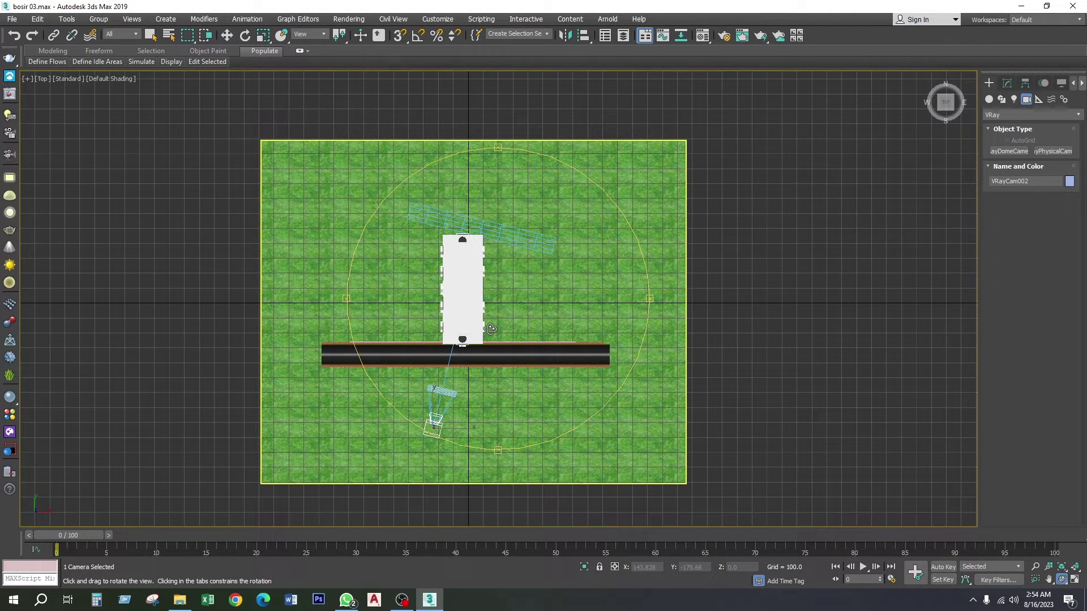
Look through VRayCam002 at the ground-floor entrance with Select and Move active, and bring up the quad menu
key(c)
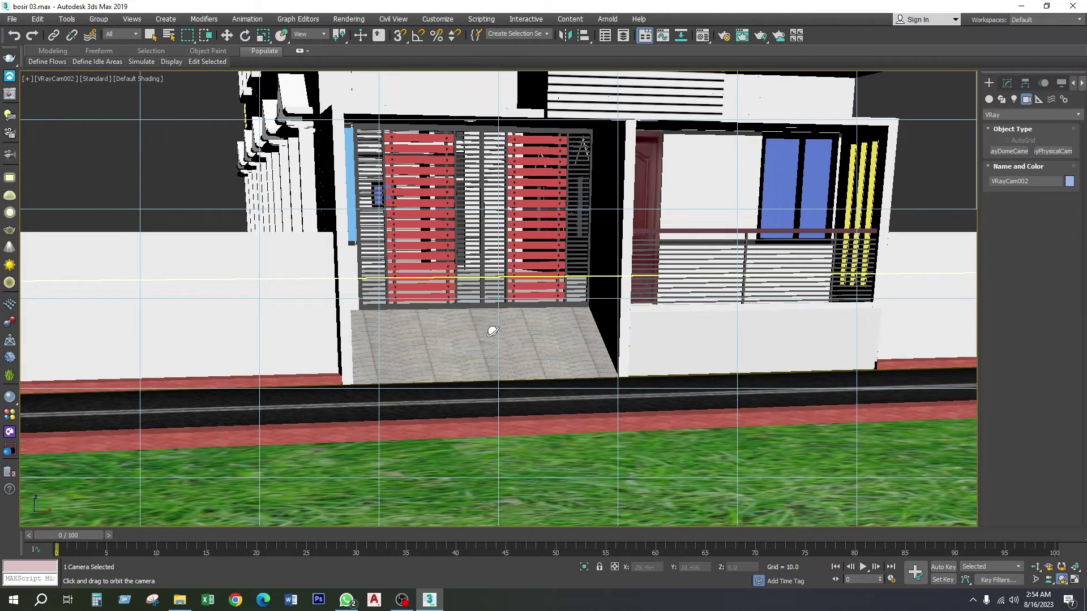
click(227, 35)
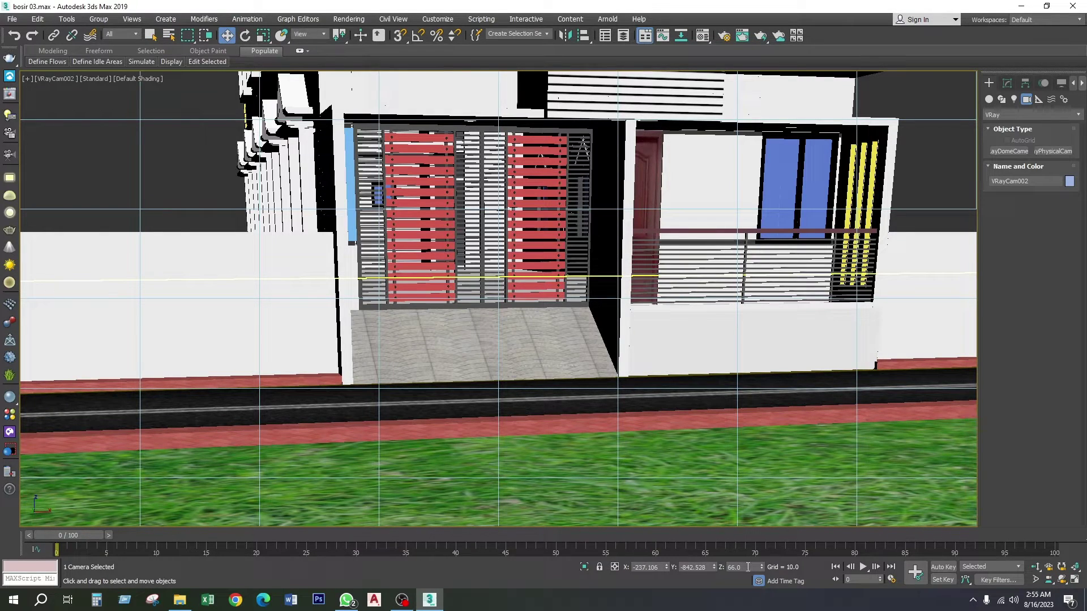
click(748, 567)
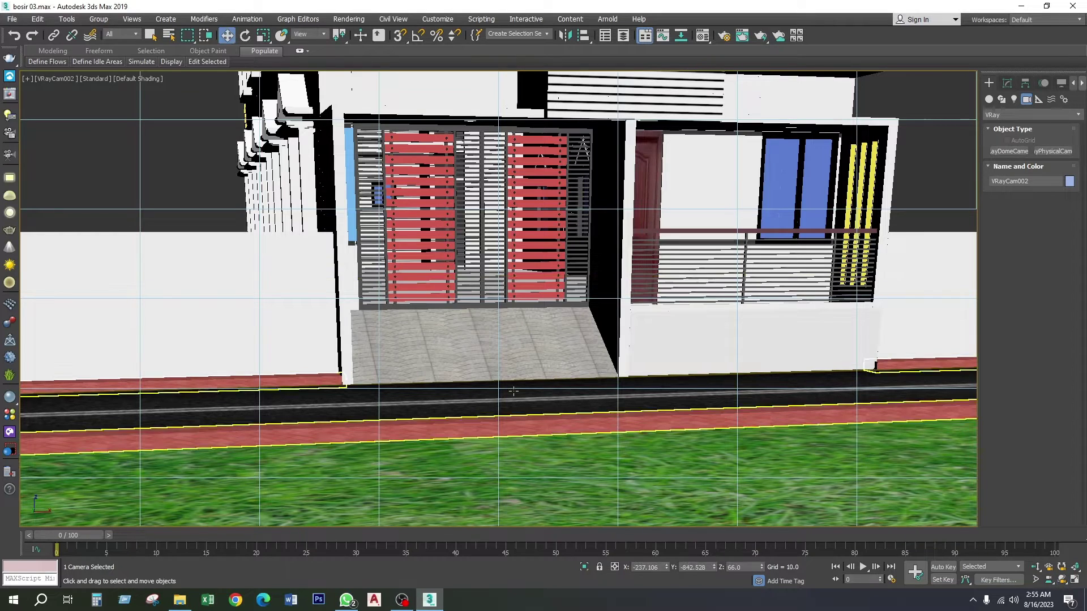
right_click(398, 233)
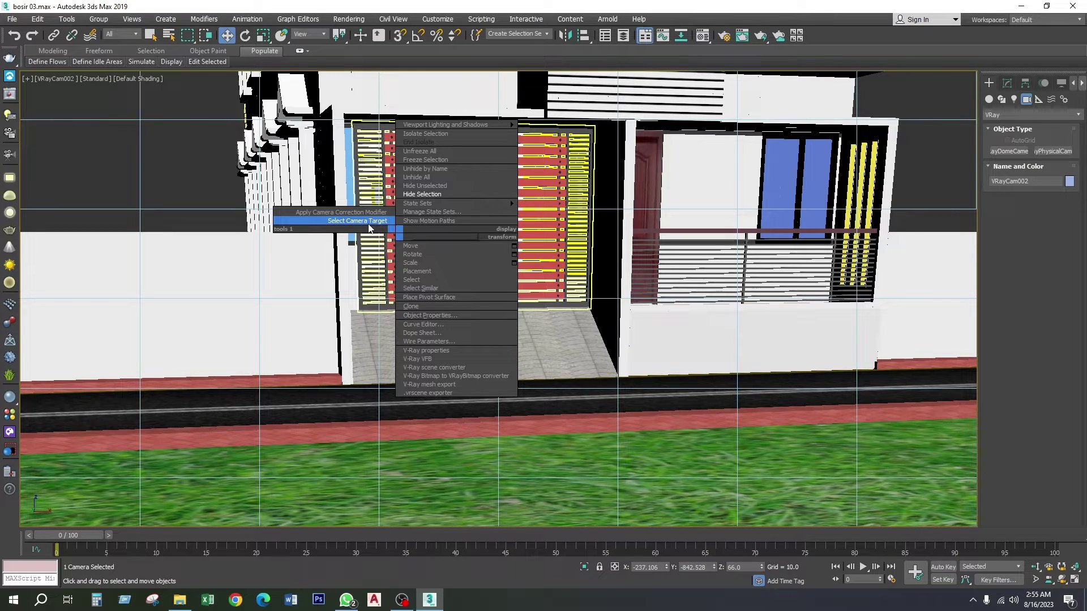
Raise VRayCam002's target to Z 393.561 to frame the balconied upper floors, with safe frame shown
click(369, 226)
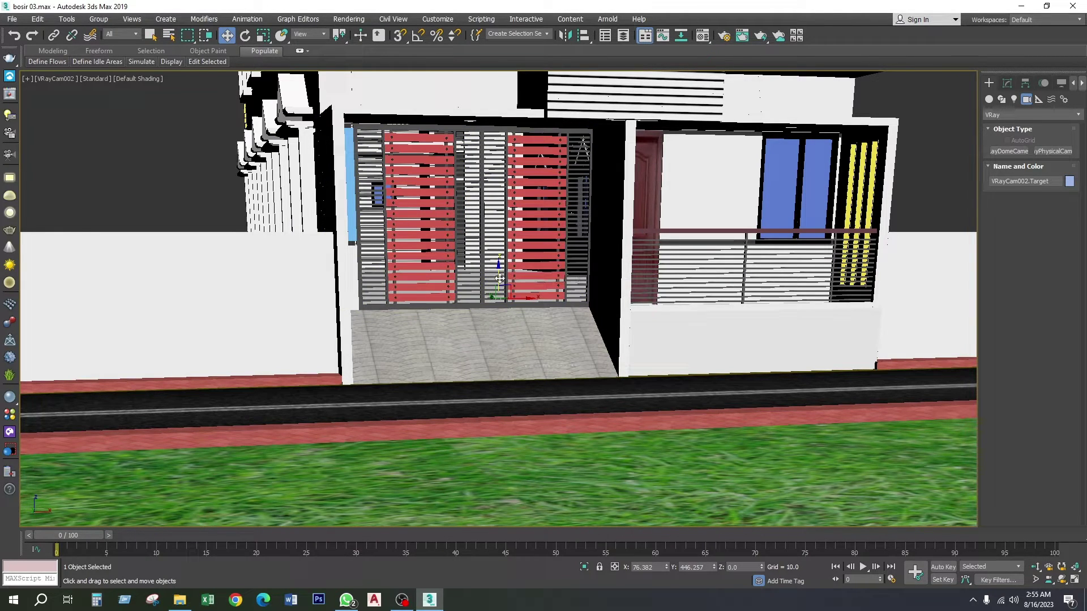
drag(500, 278, 489, 74)
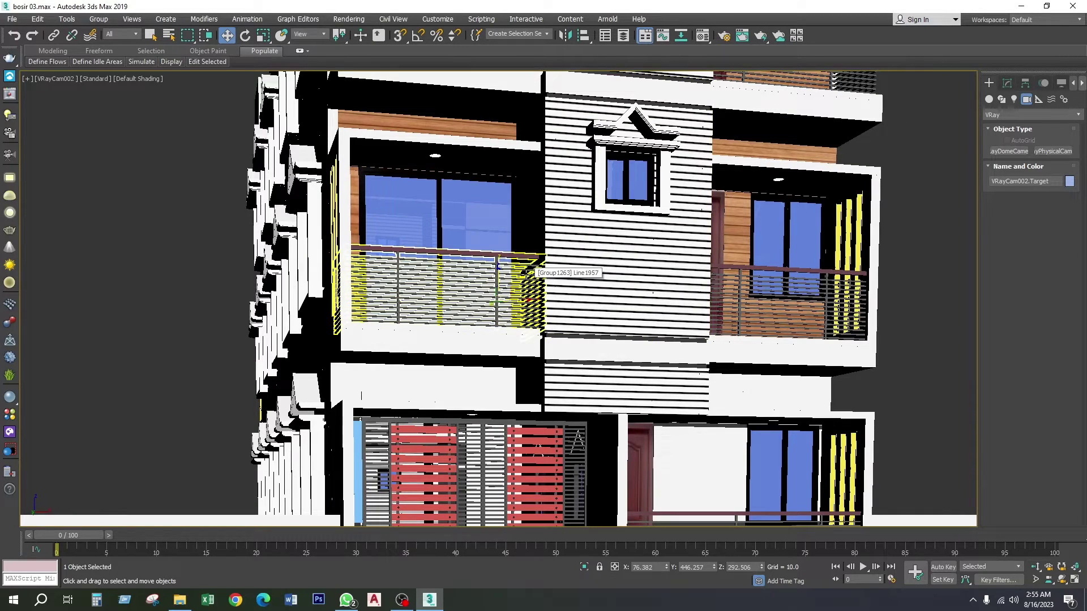
key(shift+f)
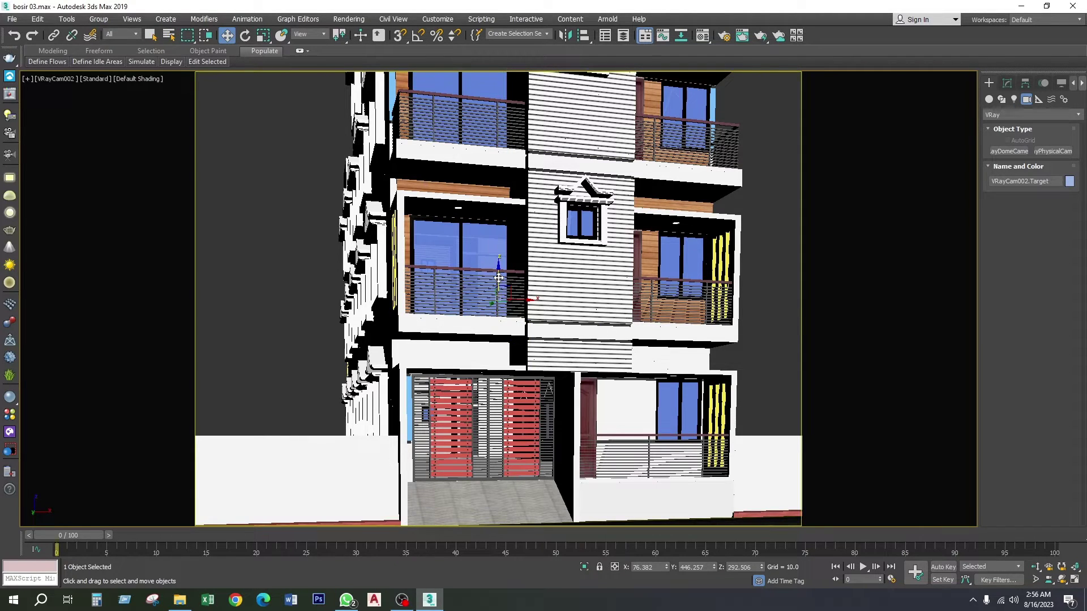
drag(499, 278, 509, 219)
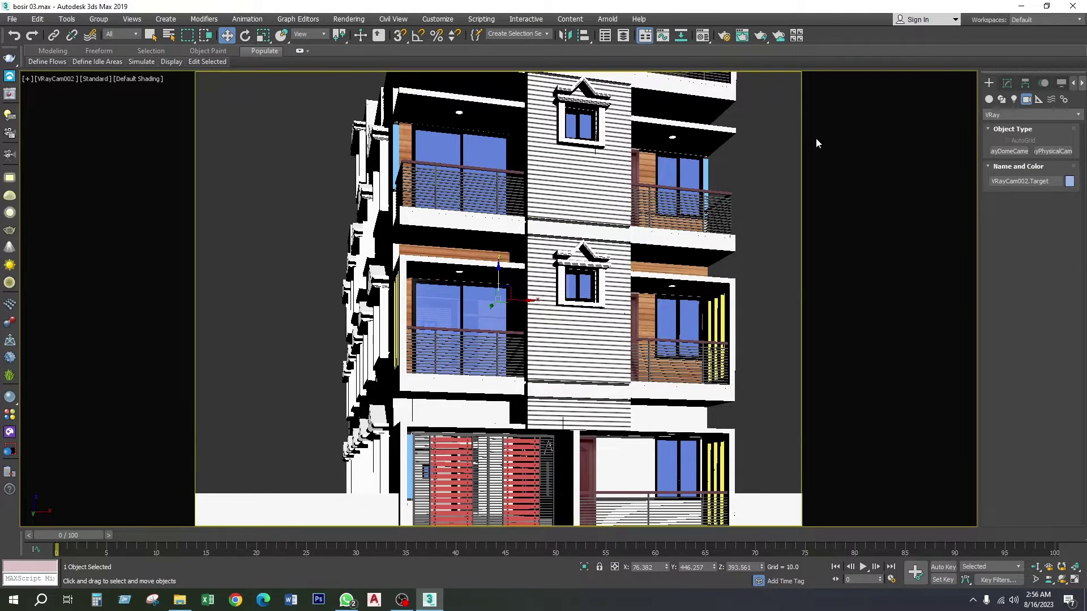
click(1008, 85)
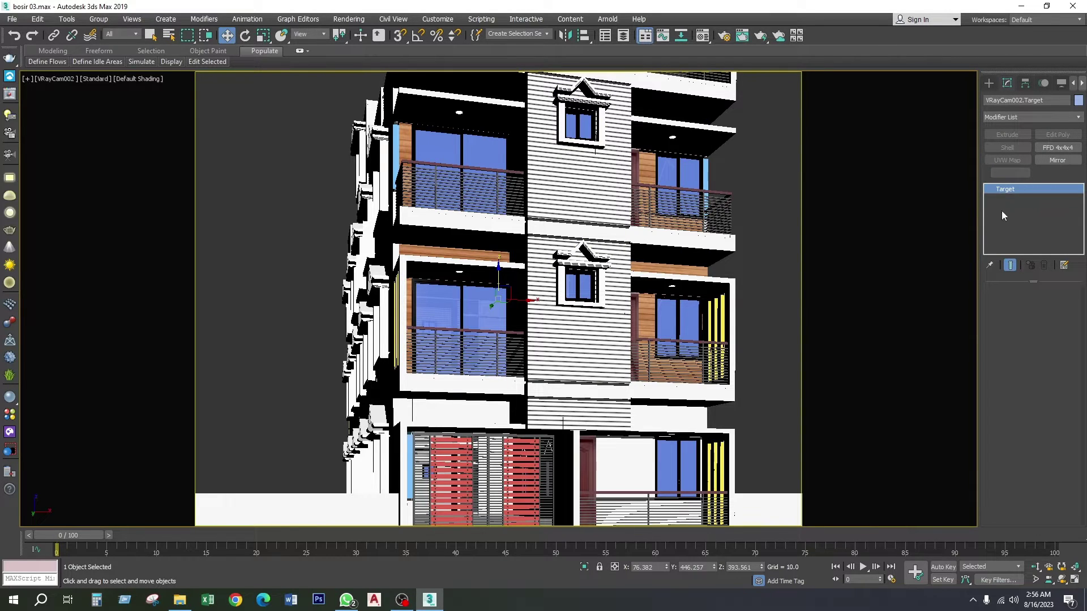
right_click(494, 298)
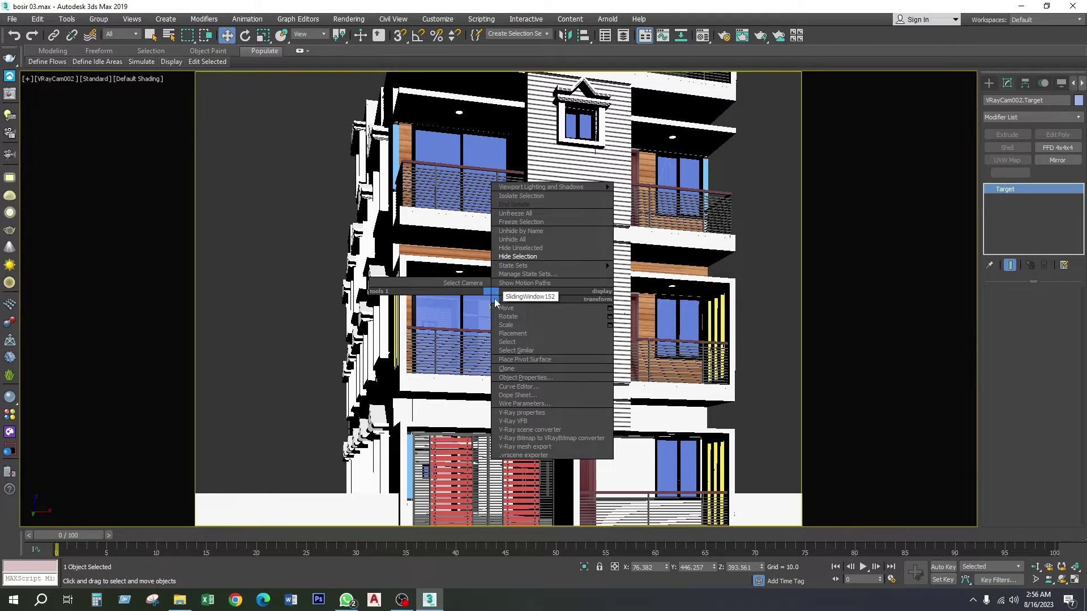
Select VRayCam002 and scroll its settings to the Tilt & Shift rollout showing vertical tilt 0.261
click(468, 284)
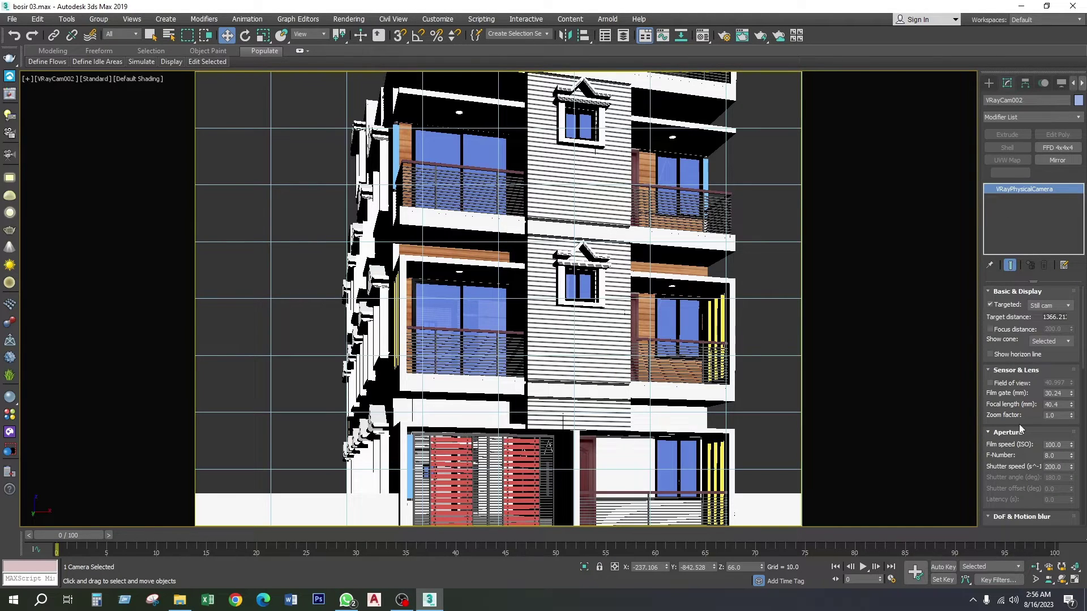
drag(1018, 401, 1011, 328)
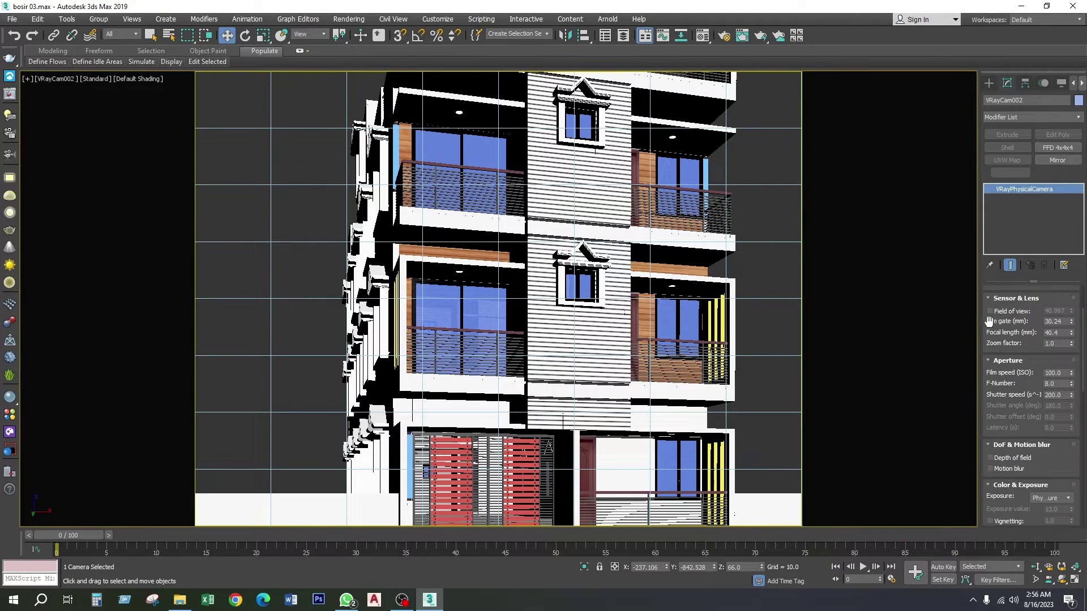
scroll(1012, 334, down, 5)
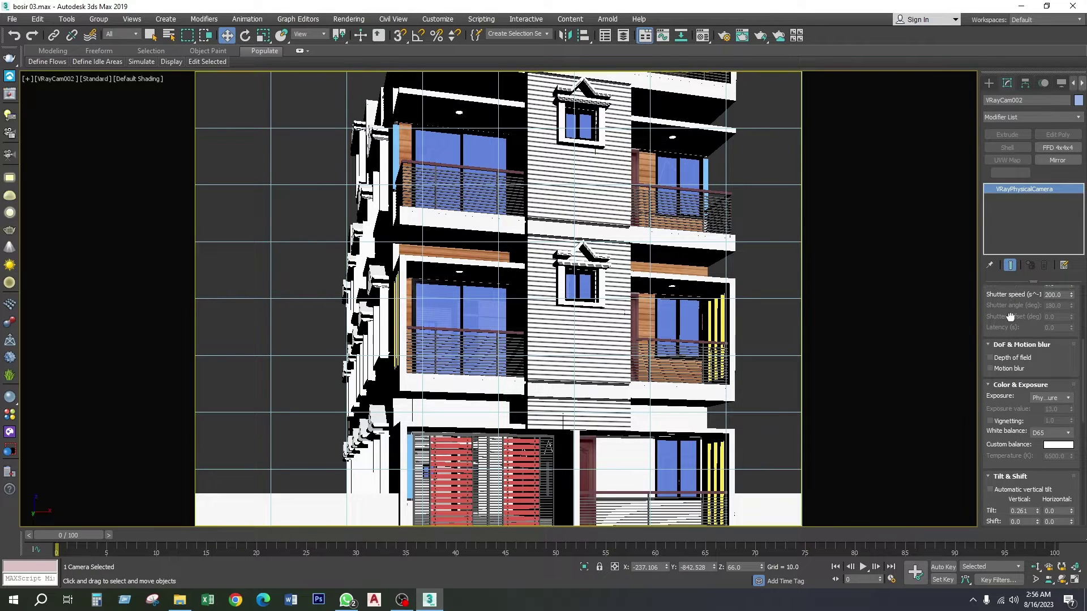
scroll(1011, 317, down, 2)
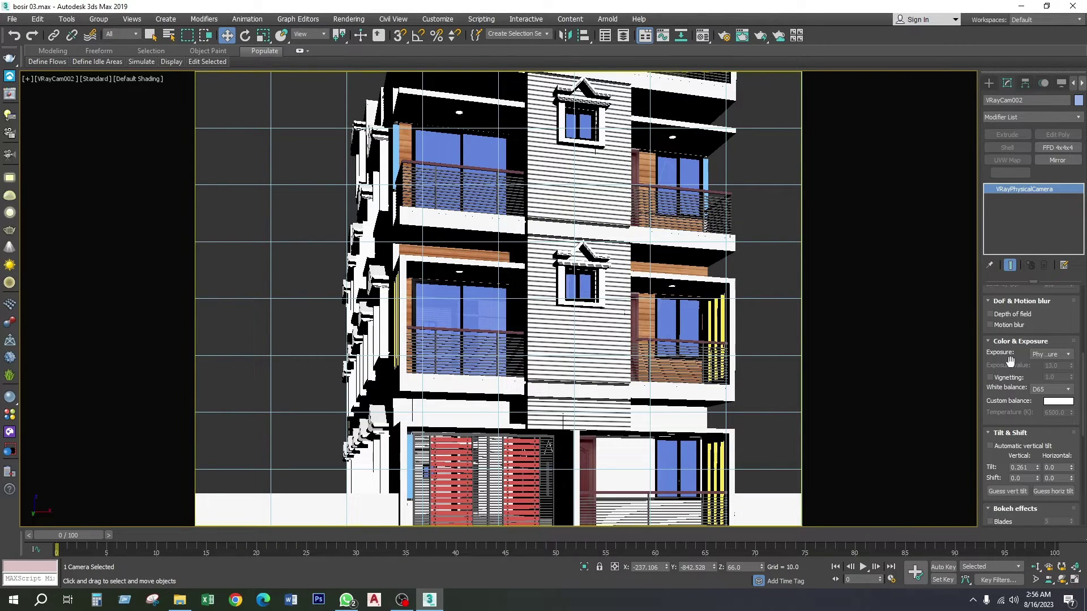
scroll(1011, 360, up, 2)
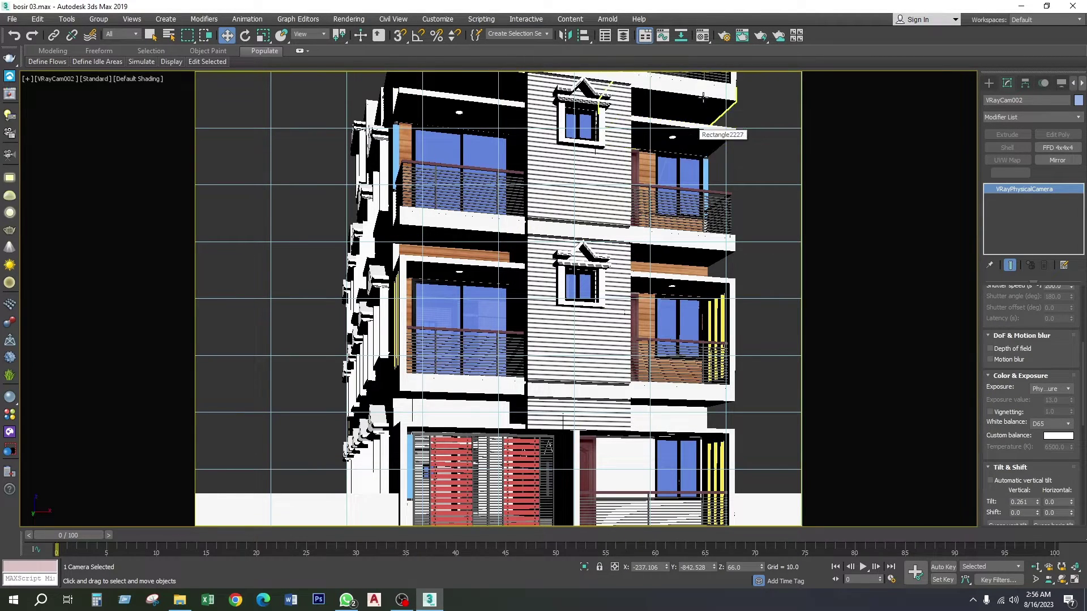
Open Render Setup and scroll past the Common output parameters toward Assign Renderer
click(725, 41)
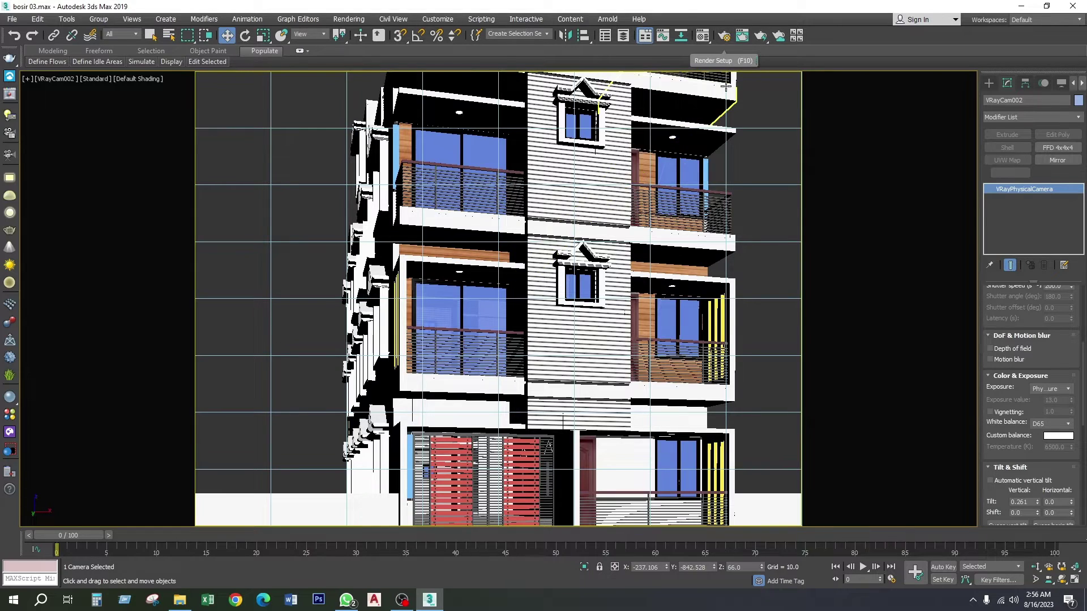
click(726, 40)
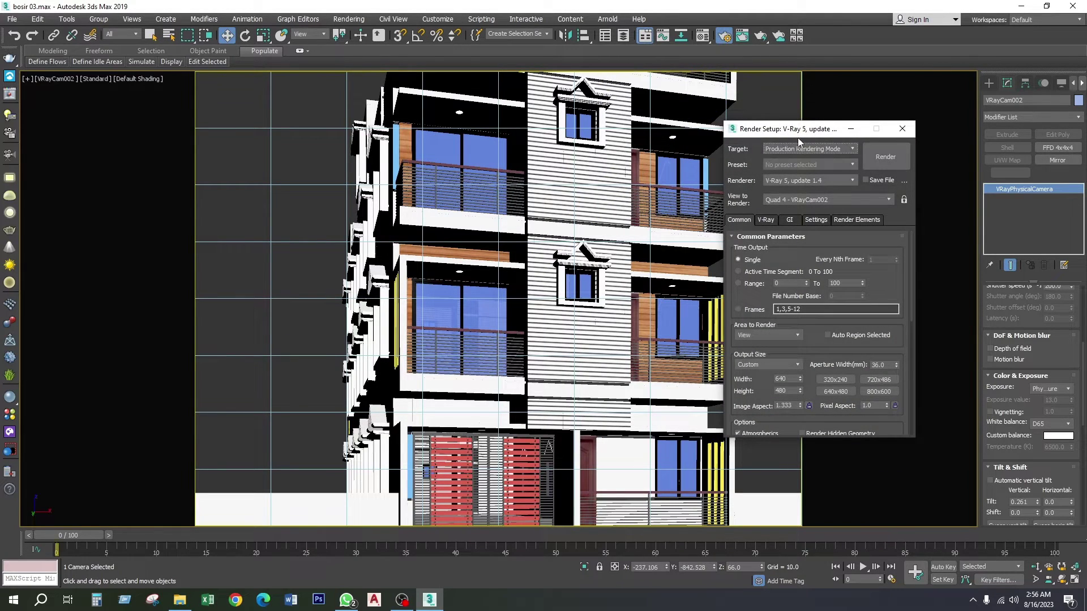
click(745, 238)
click(745, 238)
scroll(816, 283, down, 2)
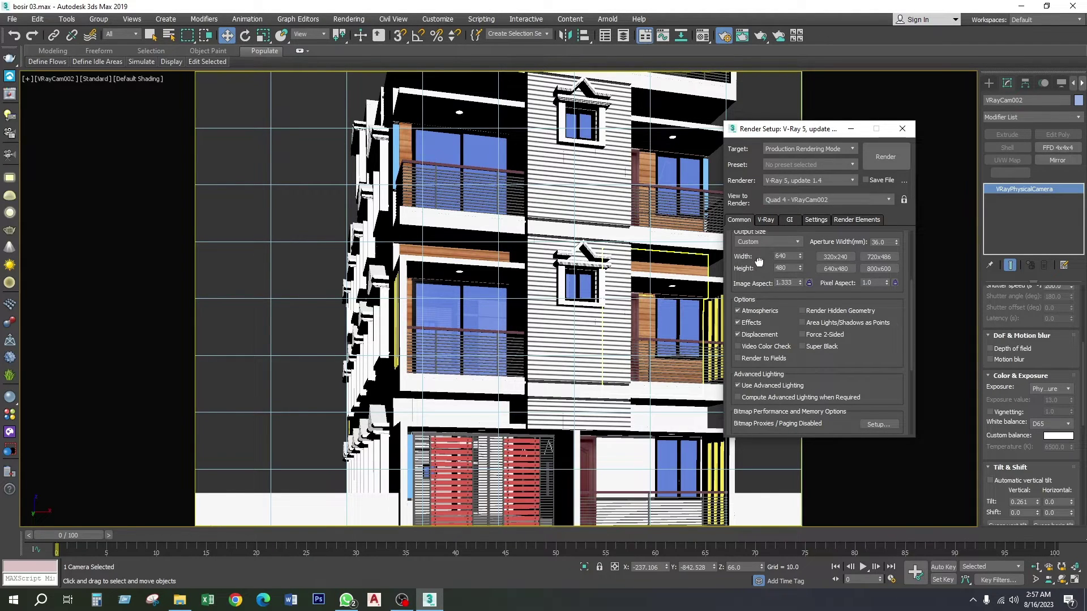
drag(759, 266, 766, 181)
scroll(792, 249, down, 3)
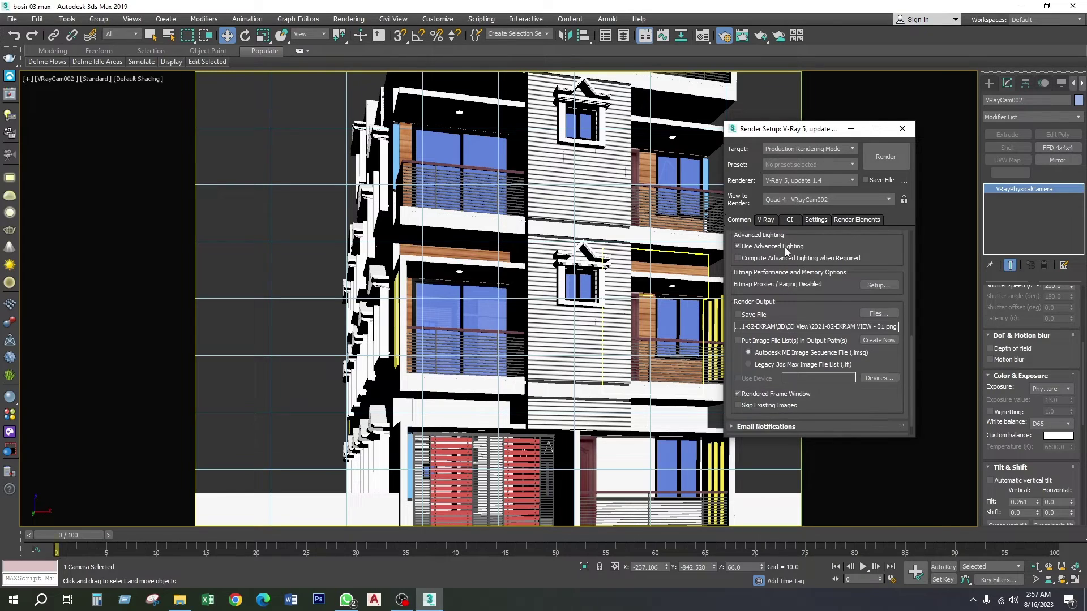
scroll(838, 292, down, 1)
Assign V-Ray 5, update 1.4 as the production renderer, replacing the briefly chosen ART Renderer
click(762, 431)
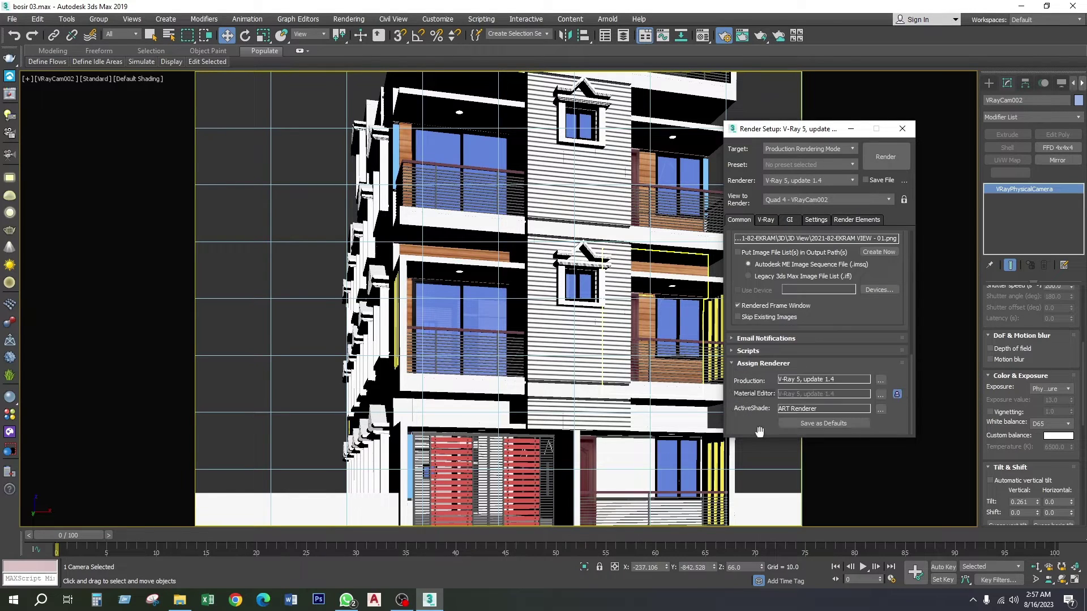
click(881, 380)
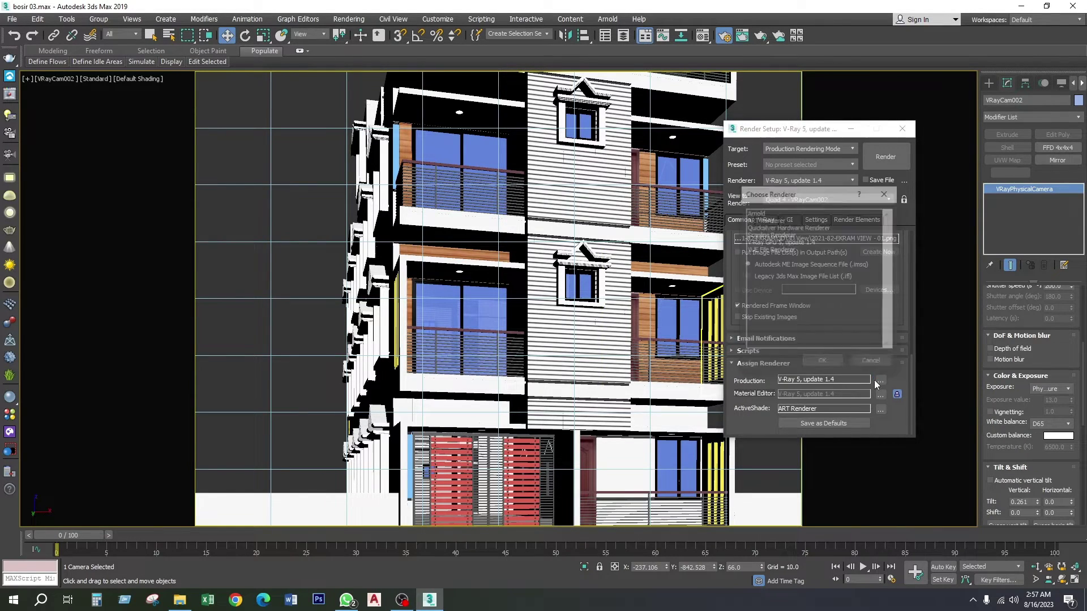
double_click(765, 220)
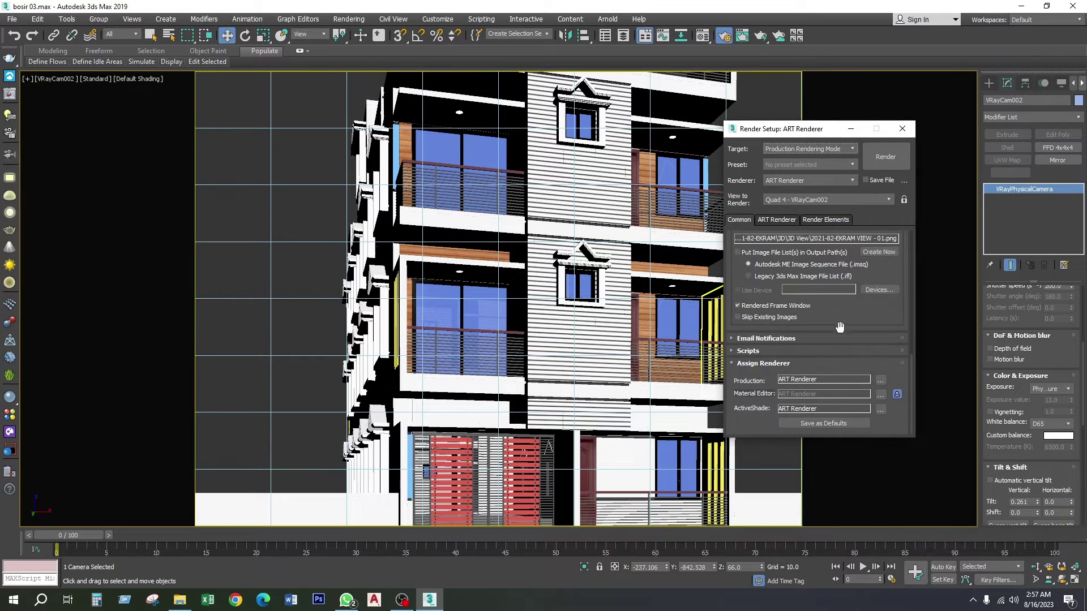
scroll(747, 238, up, 2)
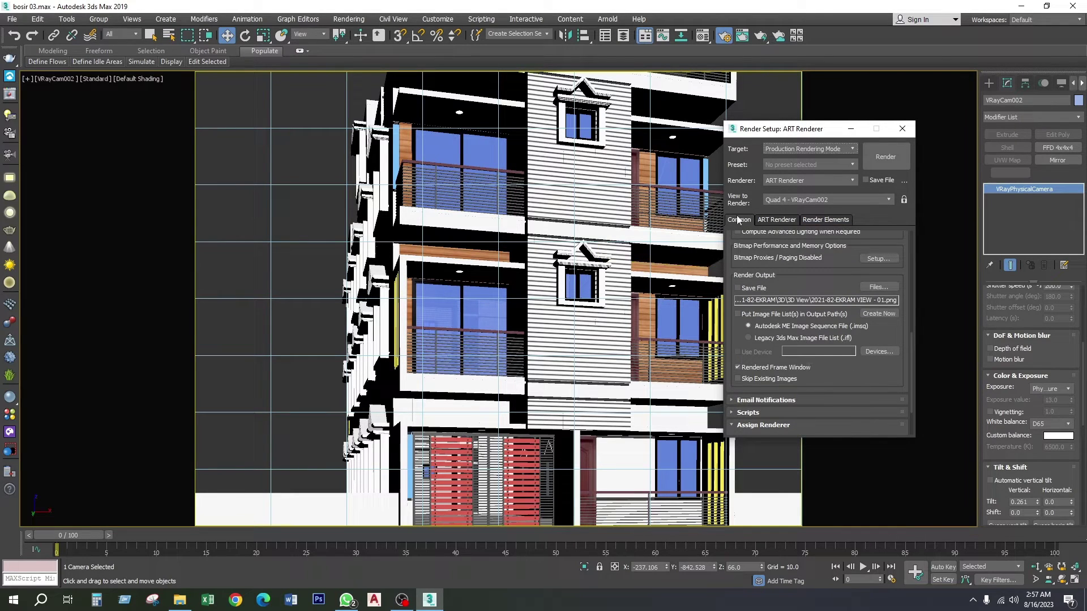
scroll(827, 376, down, 3)
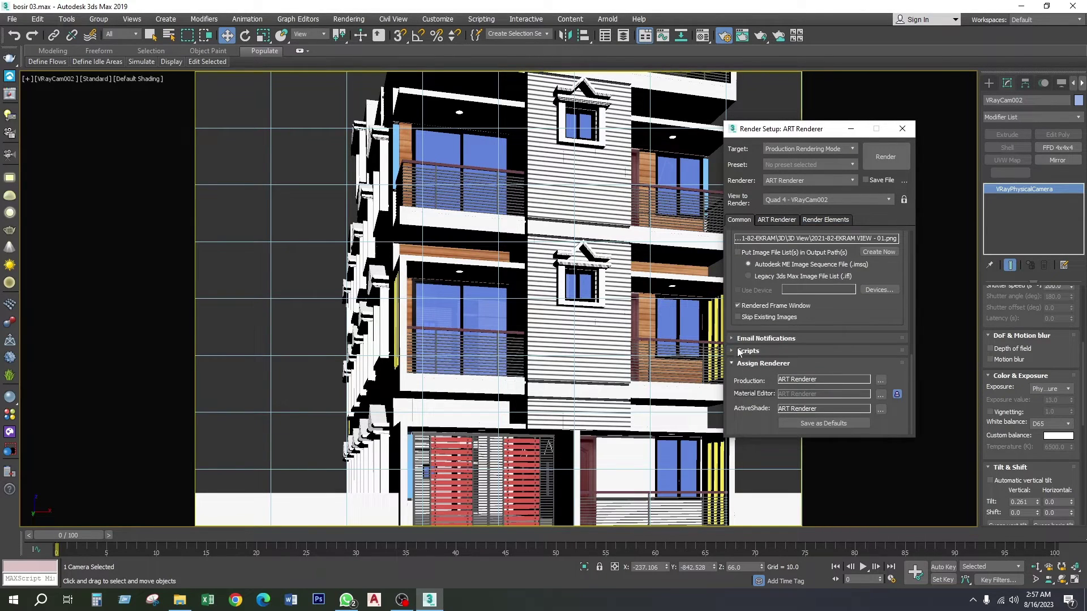
click(881, 380)
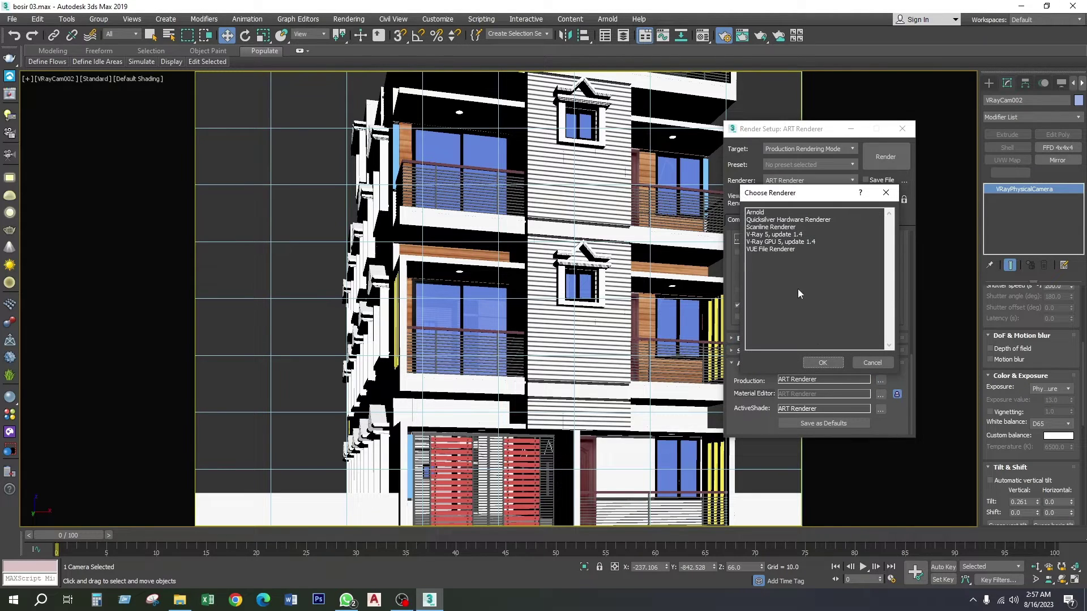
click(782, 237)
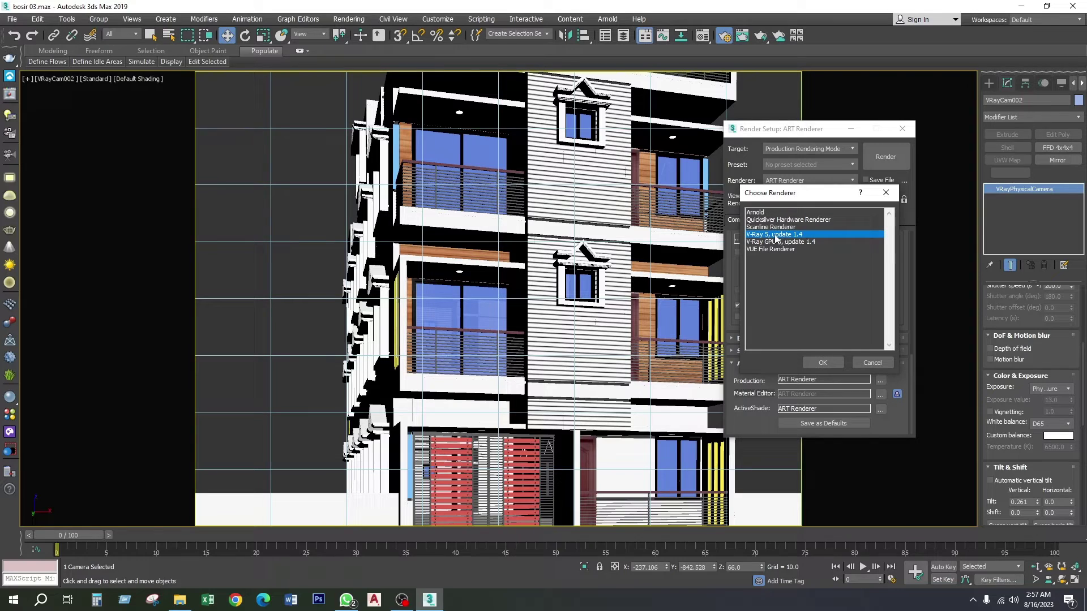
click(824, 364)
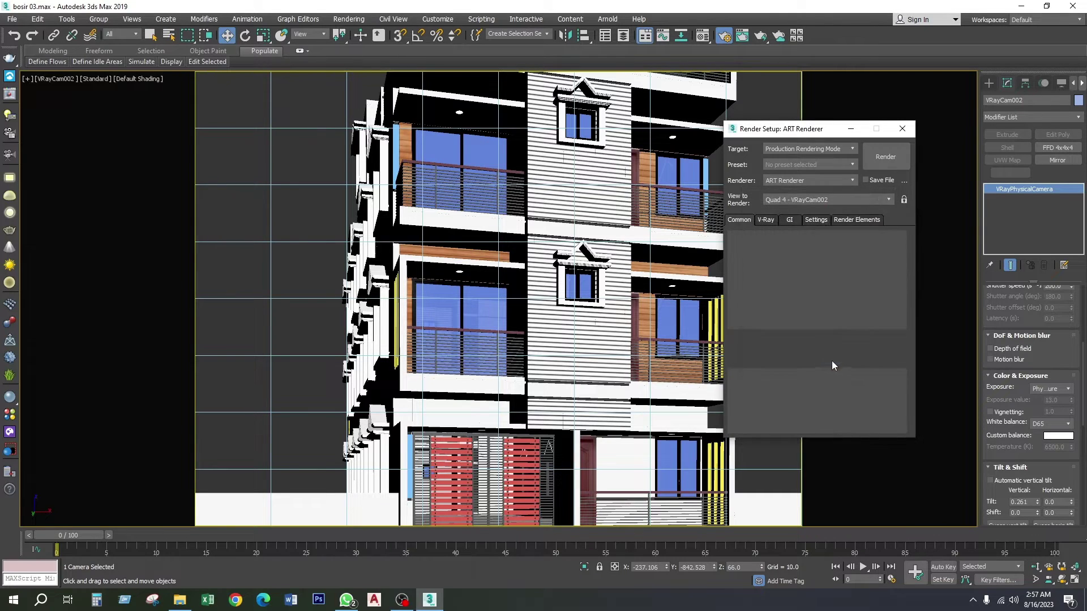
scroll(839, 311, up, 10)
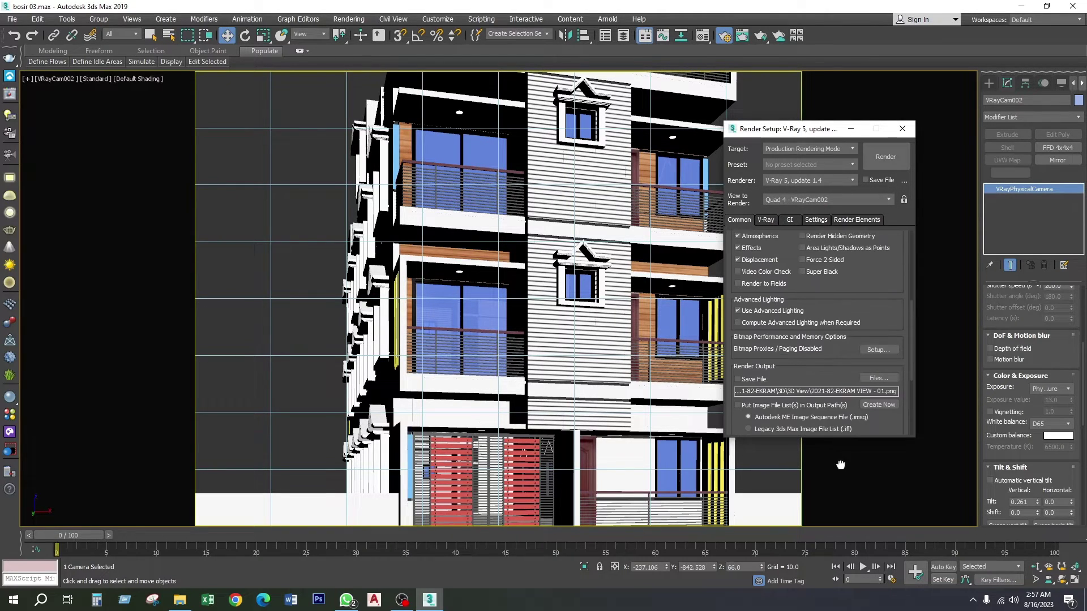
scroll(775, 236, up, 3)
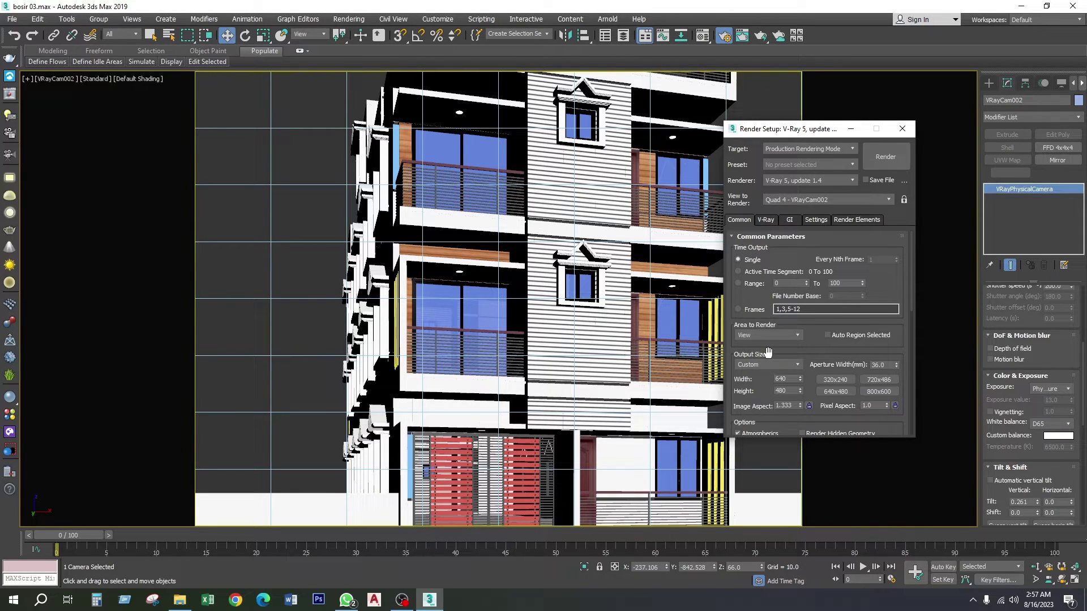
Change the output width from 640 to 400, keeping height 480 for a 0.833 portrait frame
scroll(767, 370, down, 2)
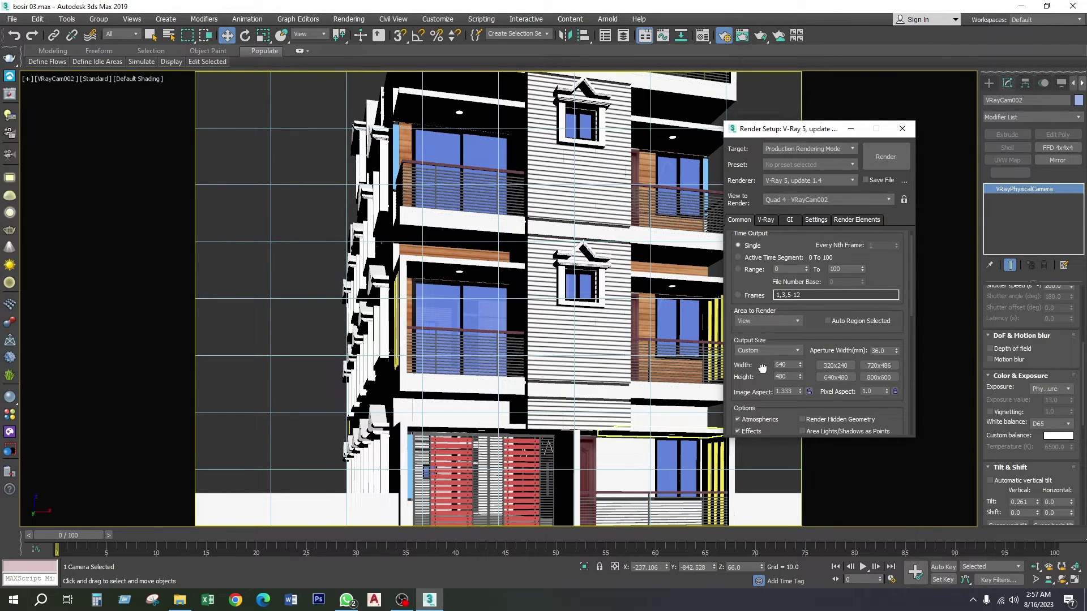
scroll(792, 372, up, 1)
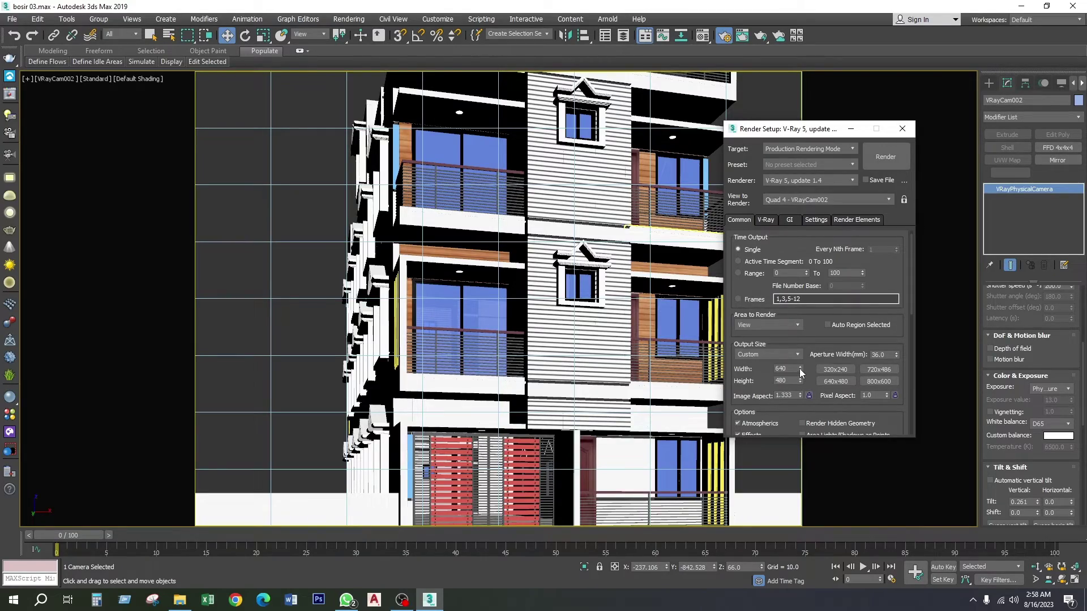
drag(800, 373, 800, 474)
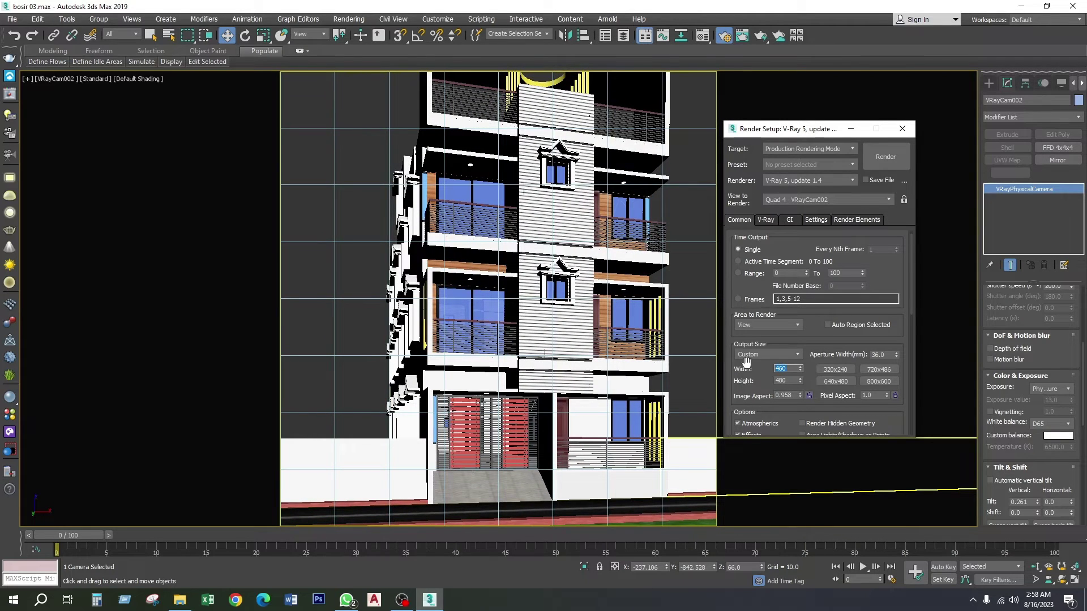
text(400)
key(Return)
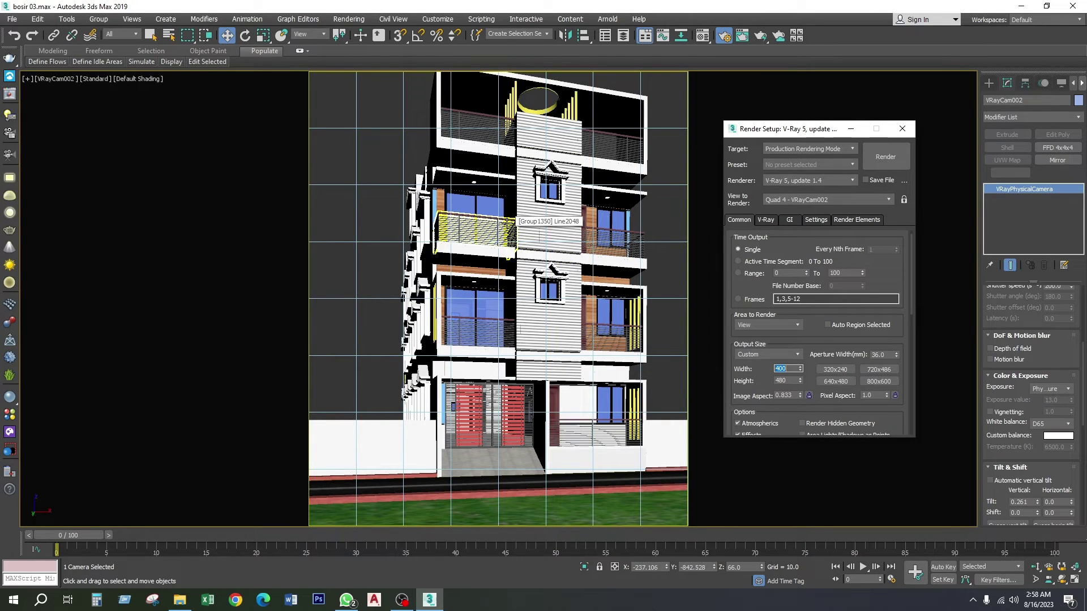
Raise and shift VRayCam002's target to X 141.967 and orbit so the whole building fits the frame
right_click(471, 223)
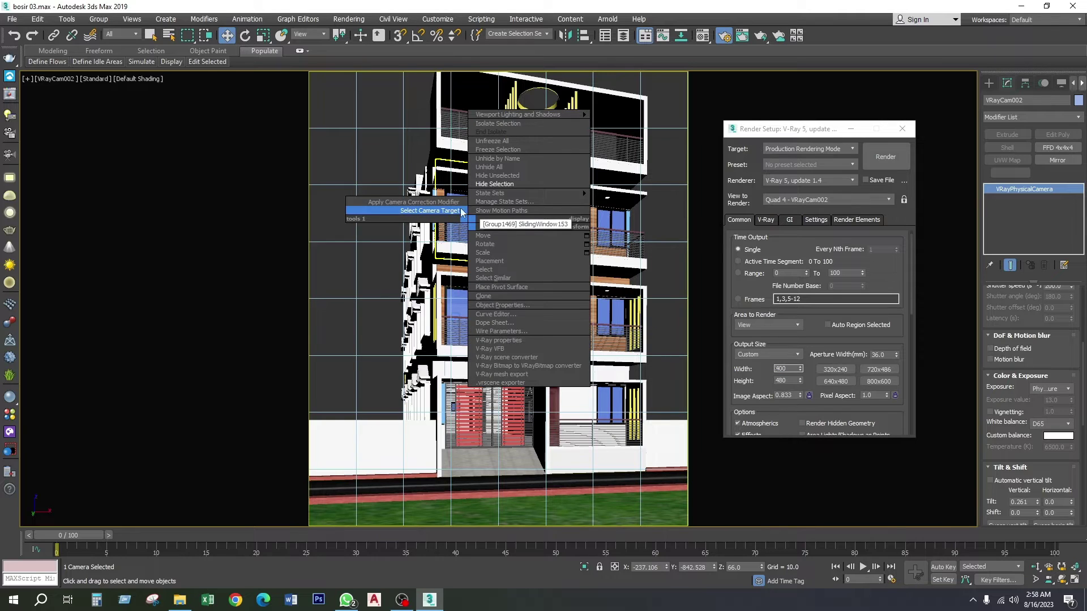
click(422, 214)
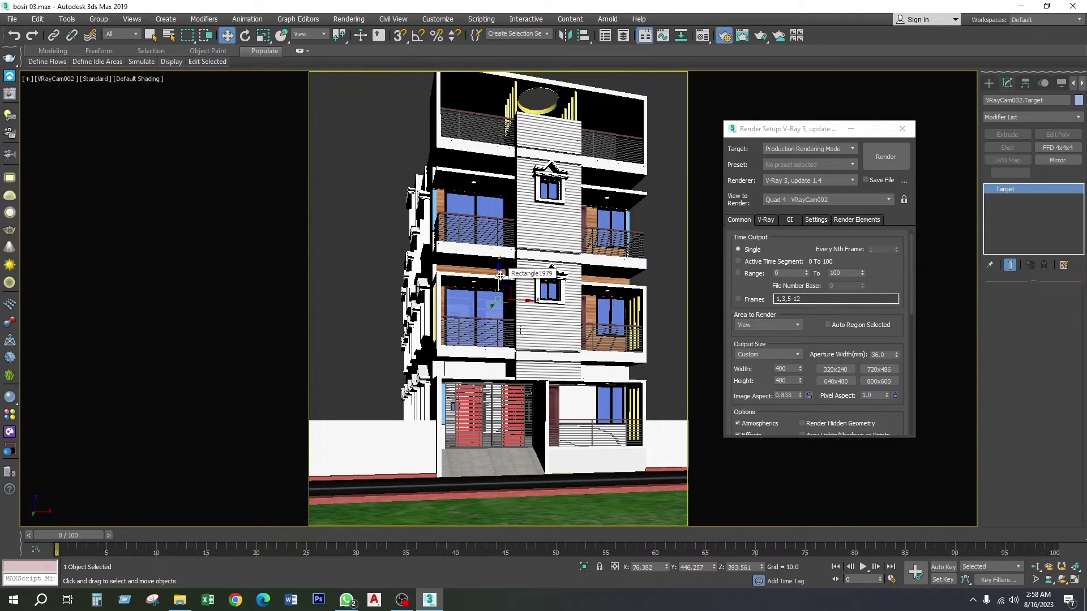
drag(500, 276, 512, 250)
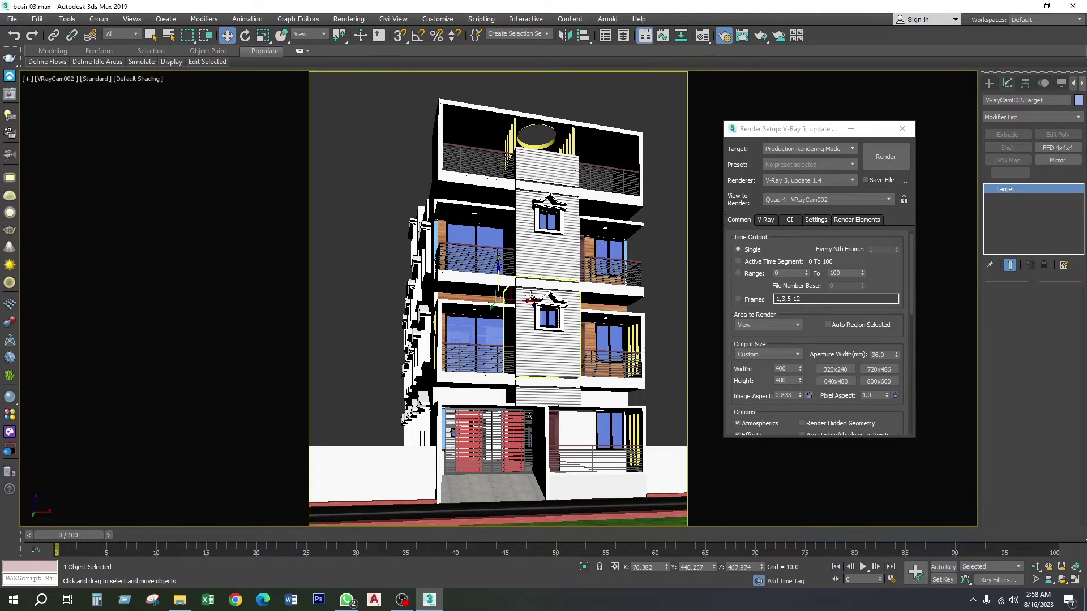
mouse_move(522, 302)
mouse_down()
mouse_move(533, 304)
mouse_move(513, 308)
mouse_up()
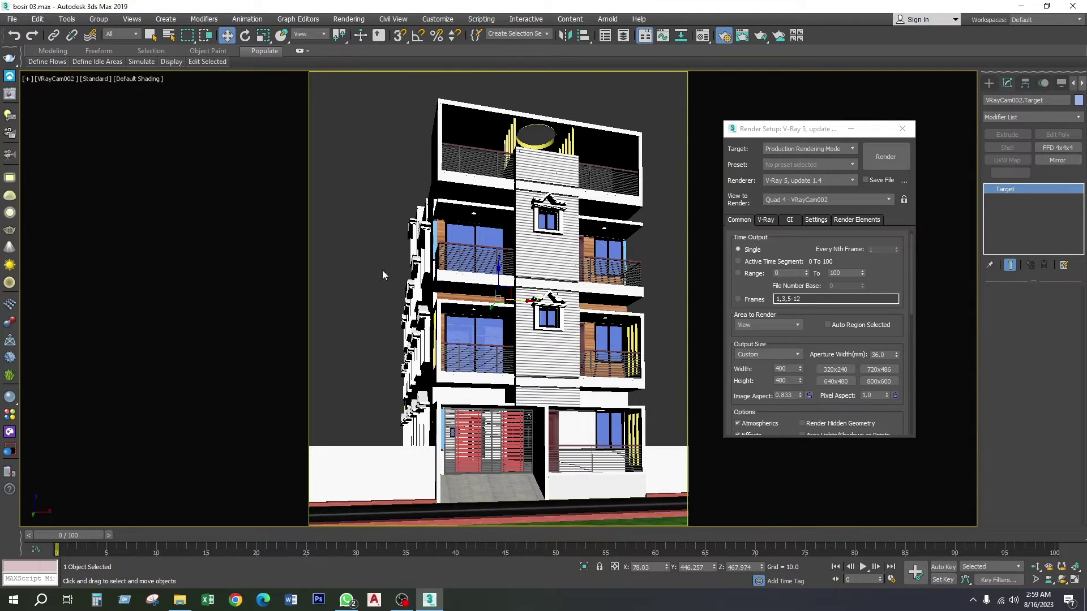
click(1062, 581)
drag(509, 382, 513, 382)
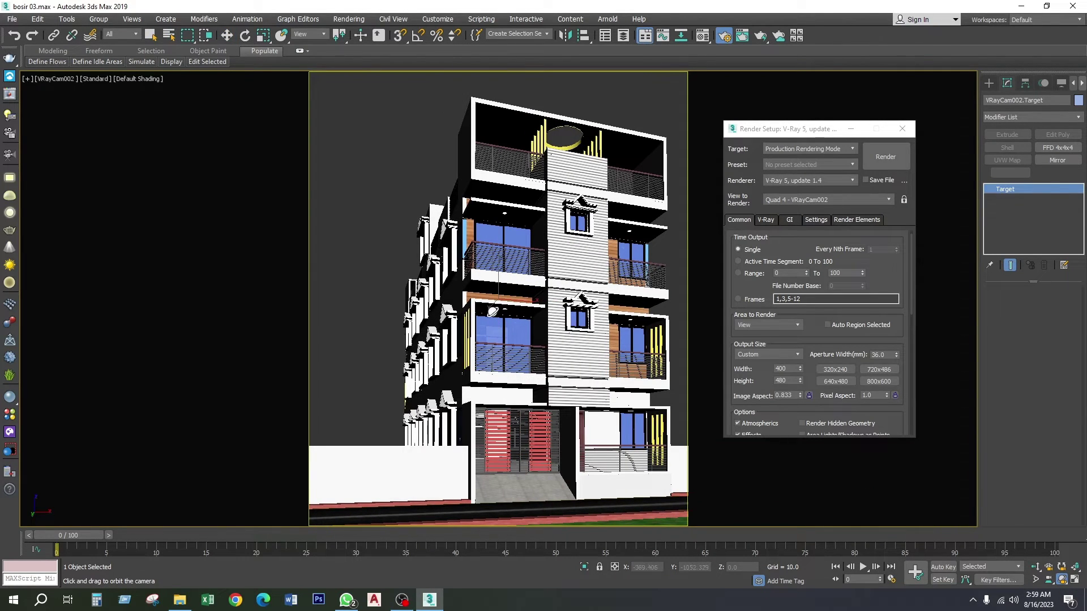
key(w)
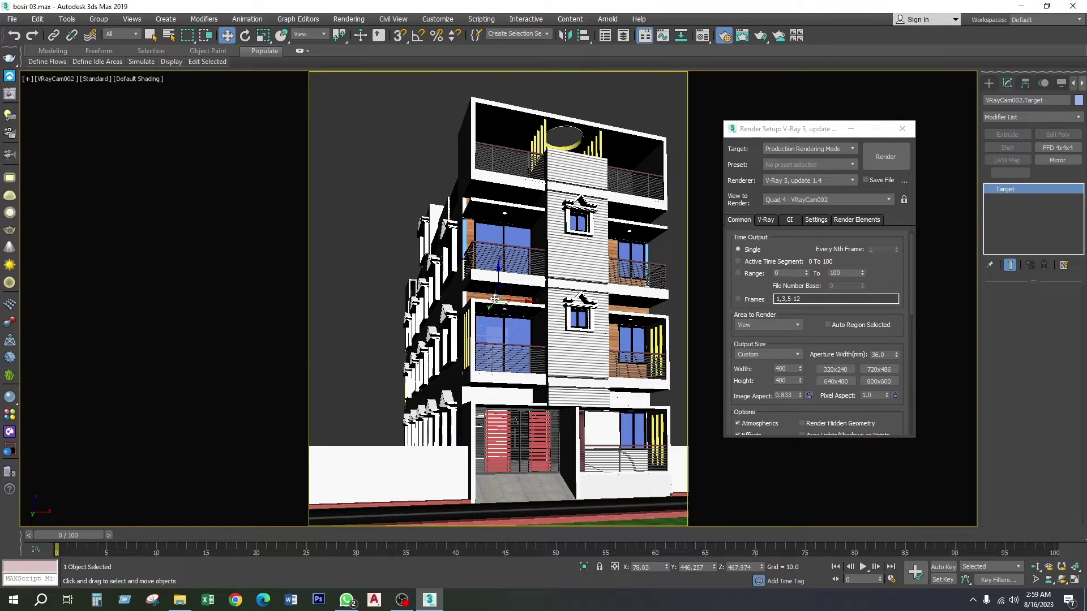
mouse_move(519, 302)
mouse_down()
mouse_move(543, 310)
mouse_move(527, 307)
mouse_up()
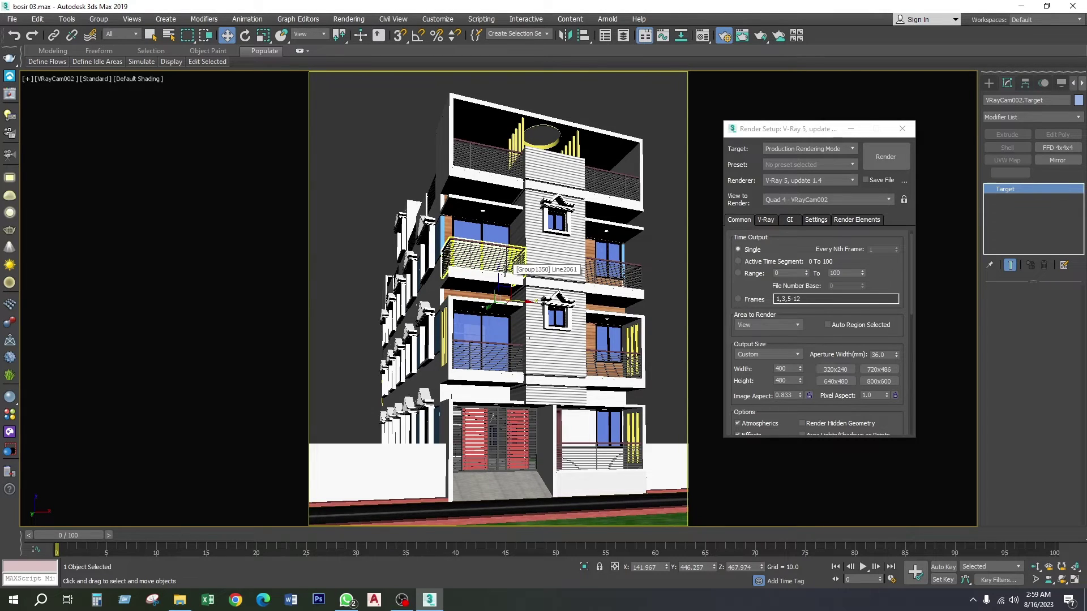
Clear the selection and pick the balcony railing group in the camera view
right_click(505, 271)
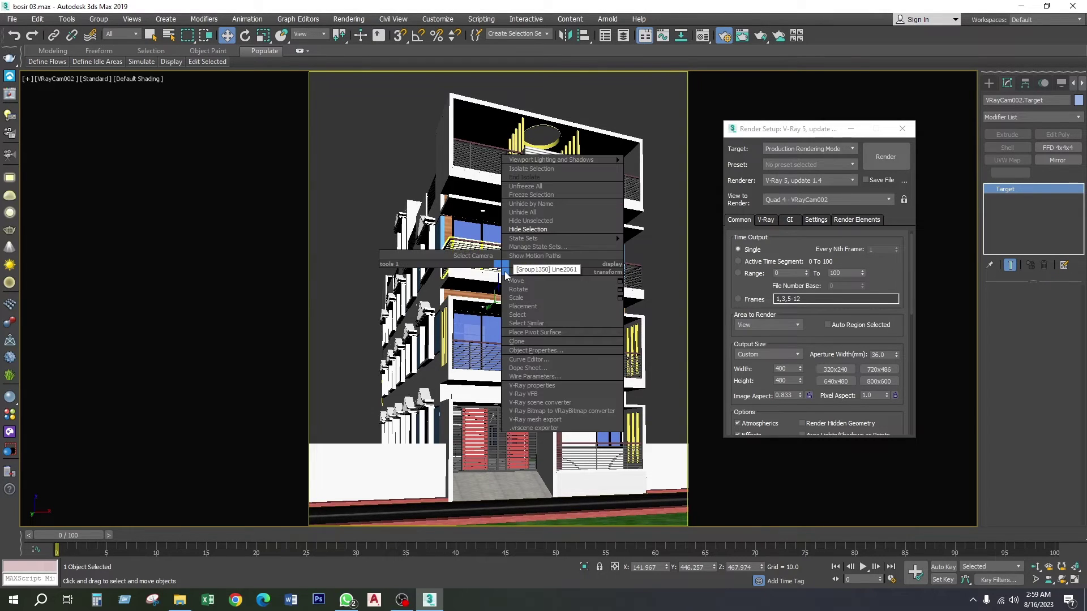
click(461, 295)
click(364, 199)
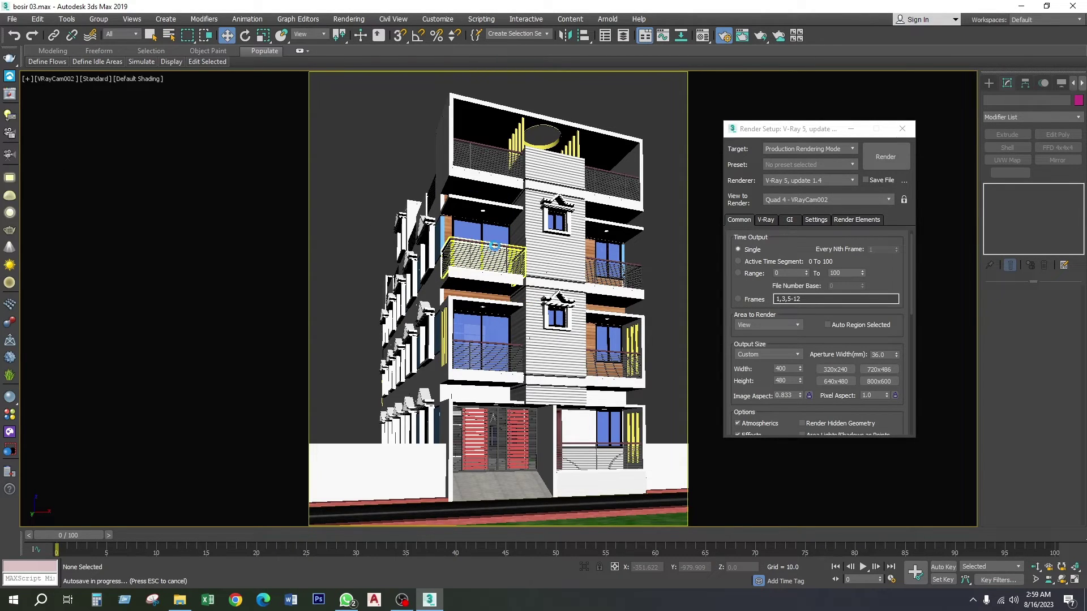
click(493, 262)
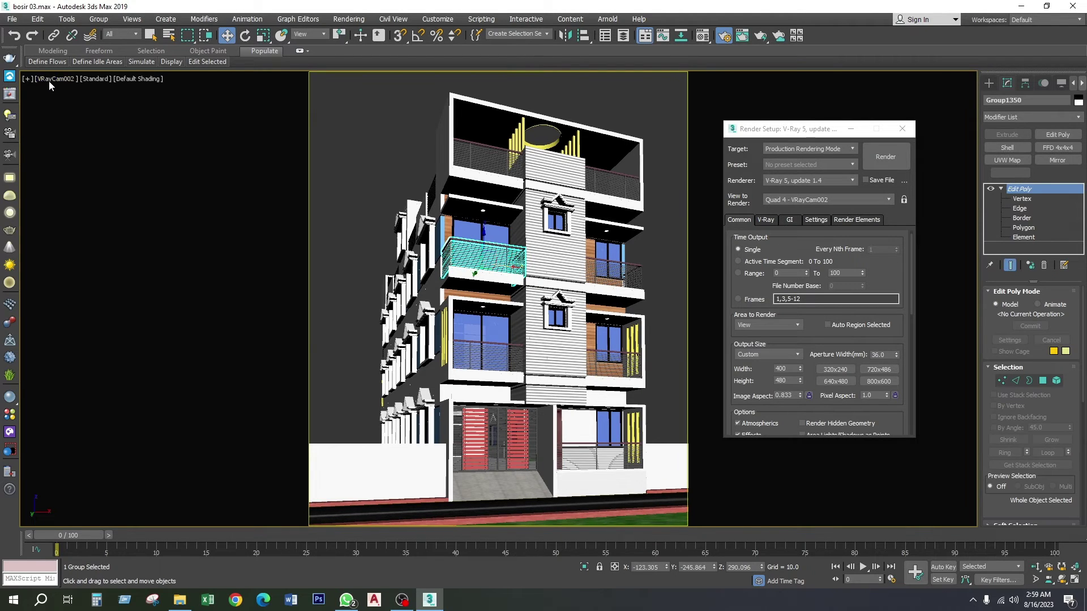
Select VRayCam002 from the viewport label, check it in Top view, and return to the camera view
click(53, 80)
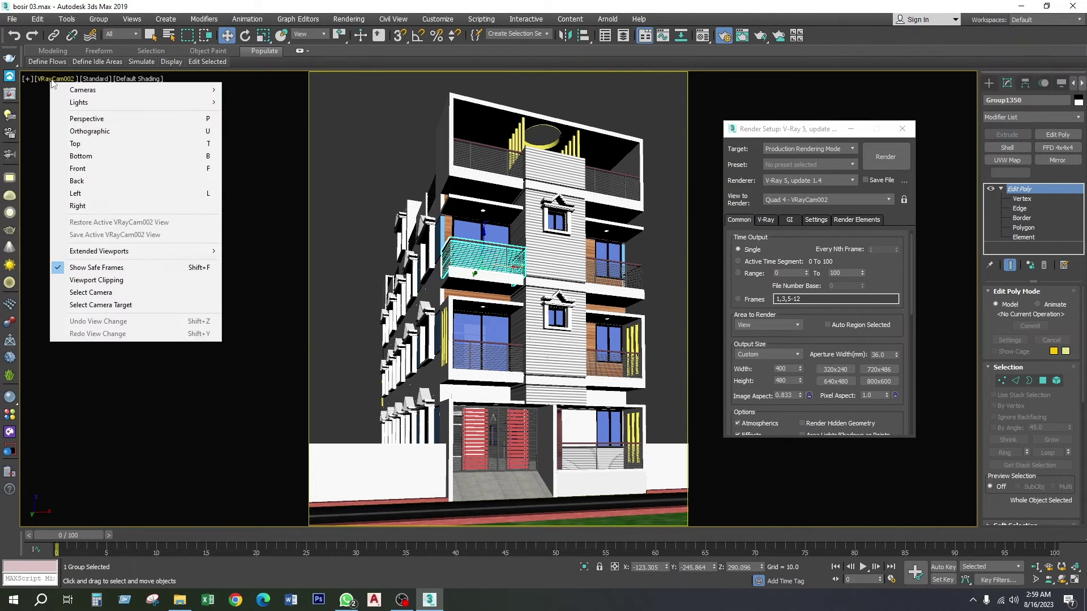
click(113, 294)
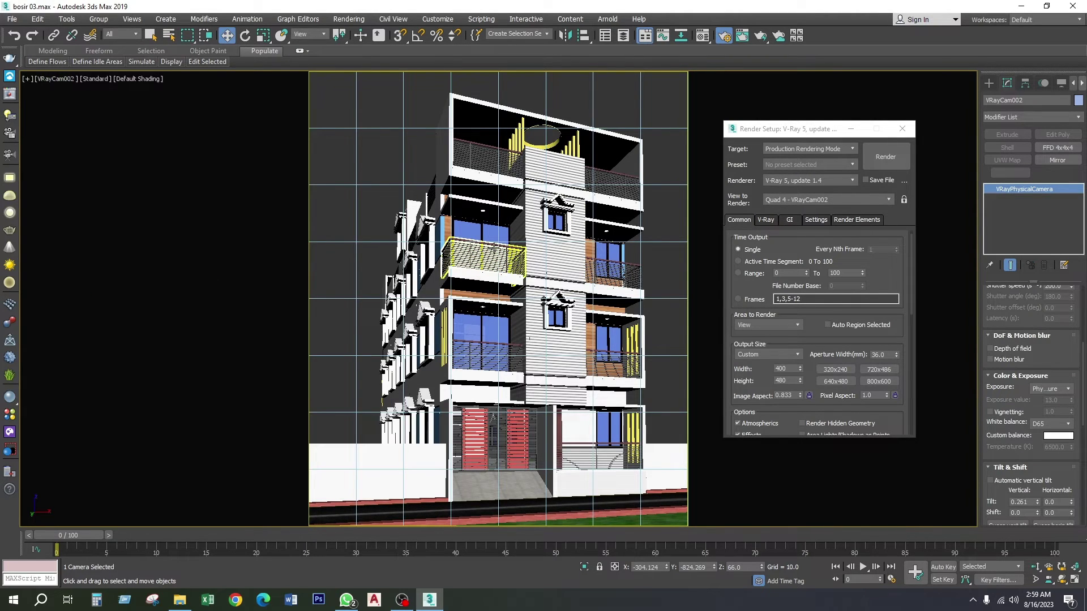
key(t)
scroll(457, 355, up, 3)
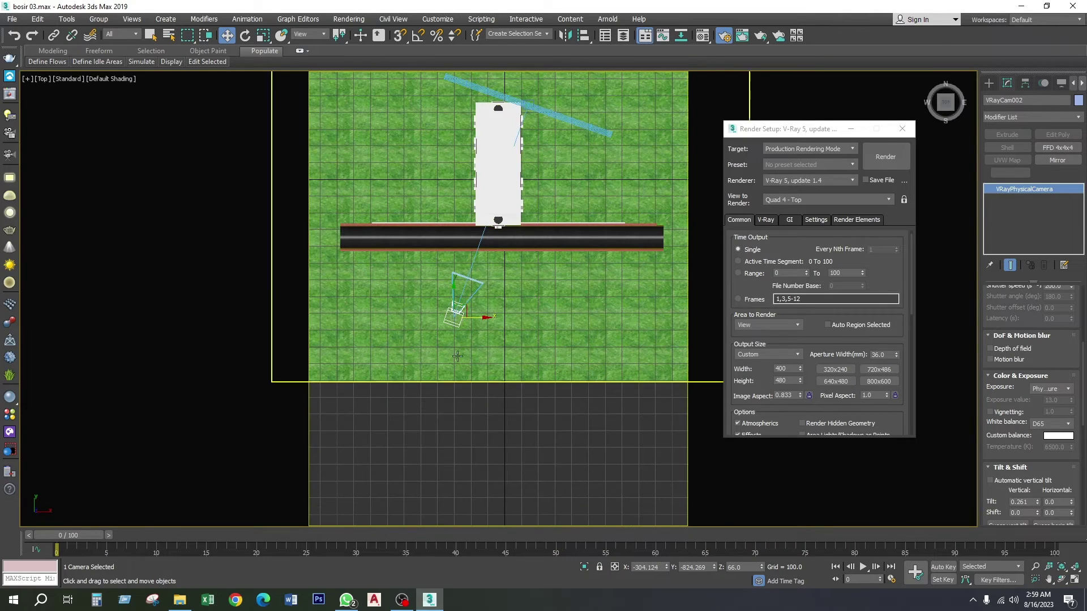
click(460, 312)
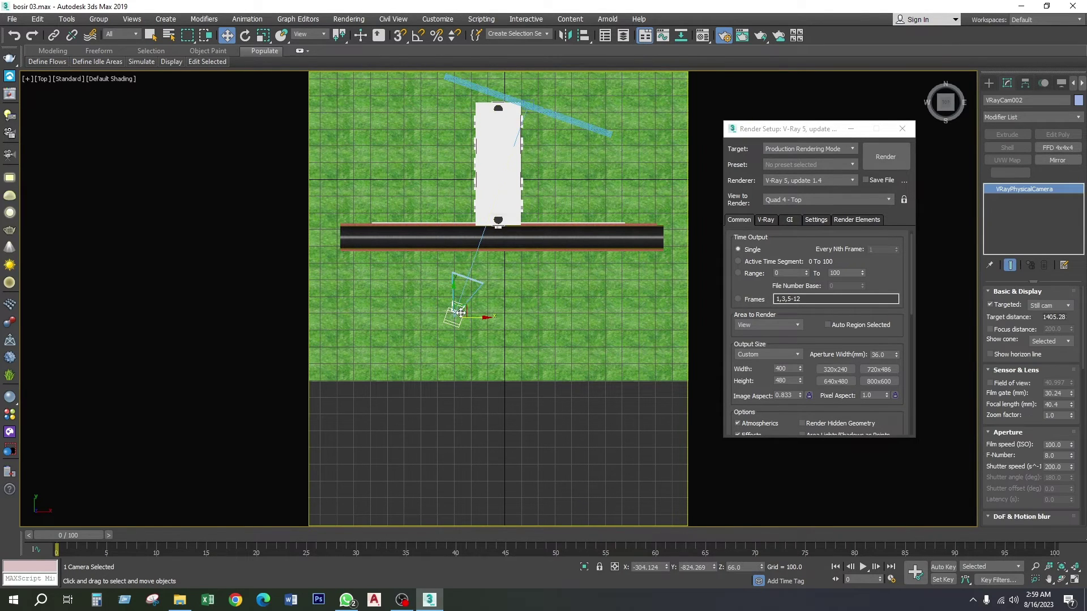
middle_drag(462, 308, 465, 332)
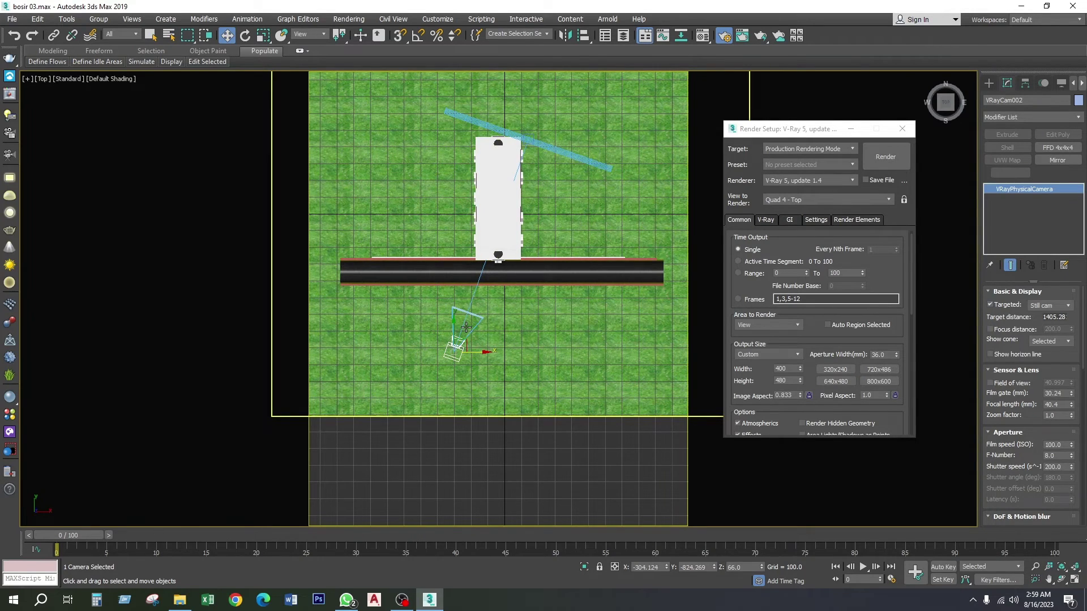
key(c)
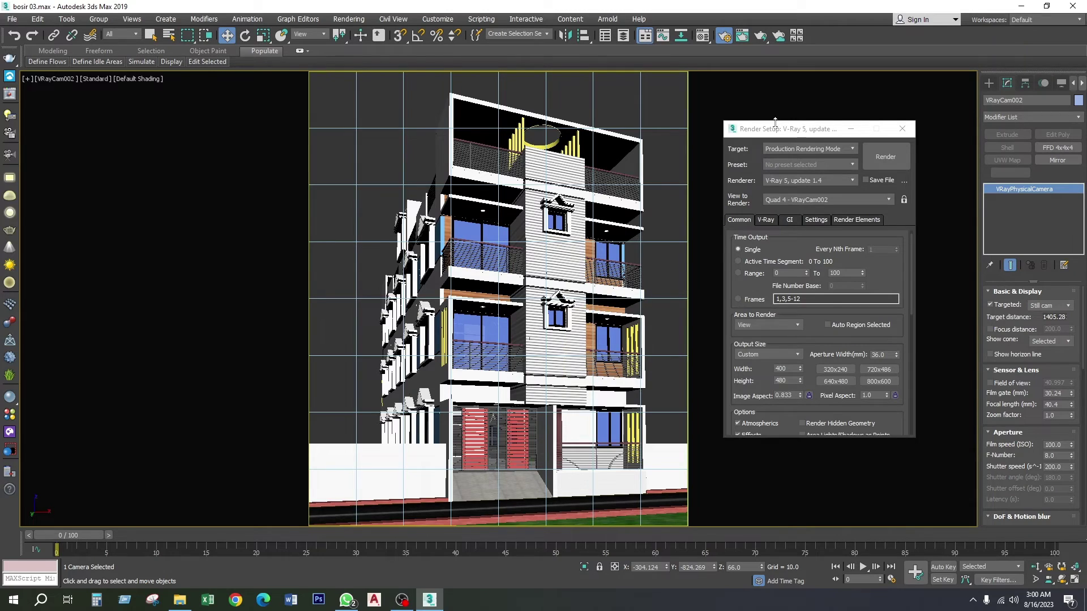
Reset VRayCam002's vertical tilt to 0 in the Tilt & Shift rollout
drag(772, 132, 774, 92)
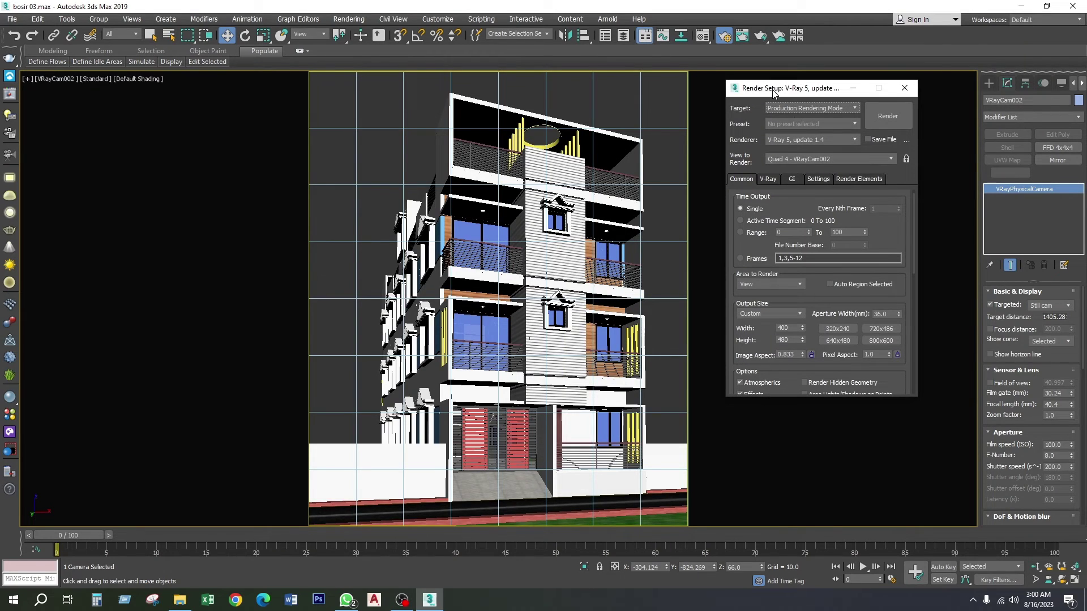
click(1028, 384)
drag(1019, 403, 1014, 208)
scroll(1022, 392, down, 3)
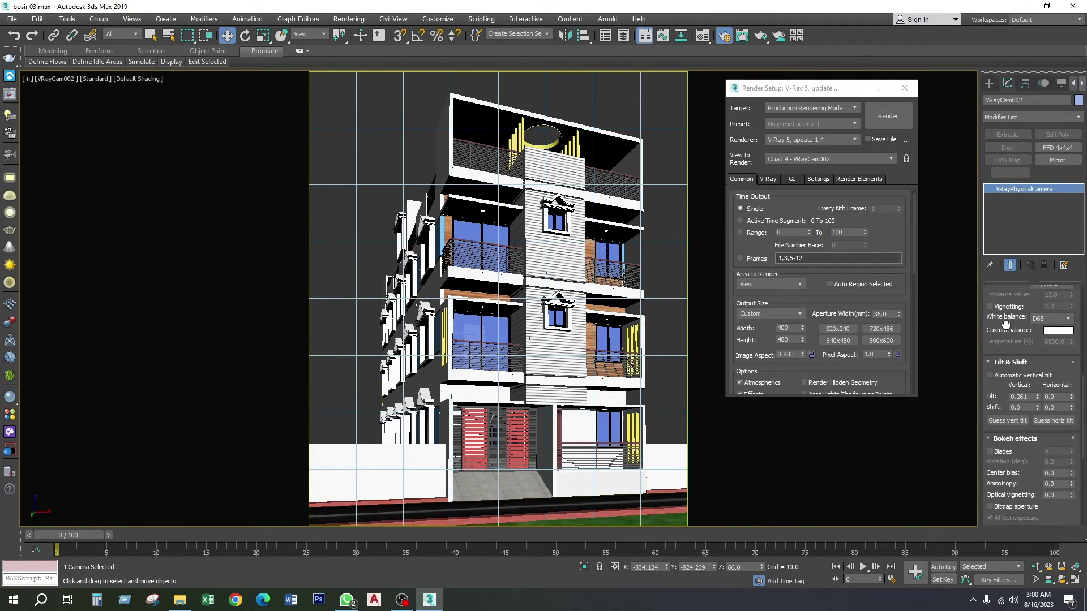
double_click(1028, 390)
text(0)
key(Return)
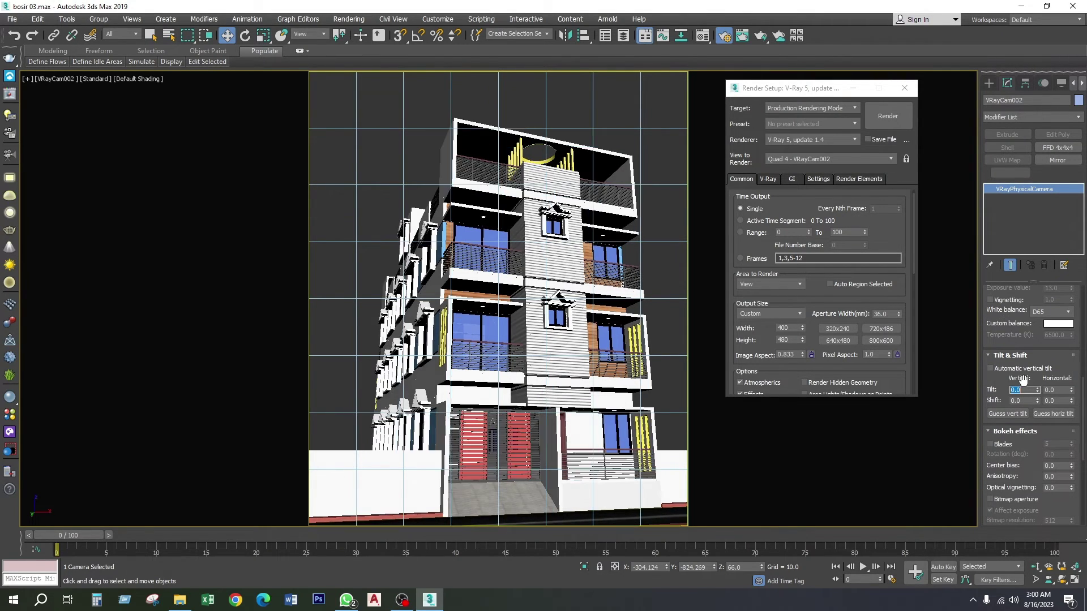
Use Guess vert tilt to set the vertical tilt to 0.299
scroll(1013, 397, down, 1)
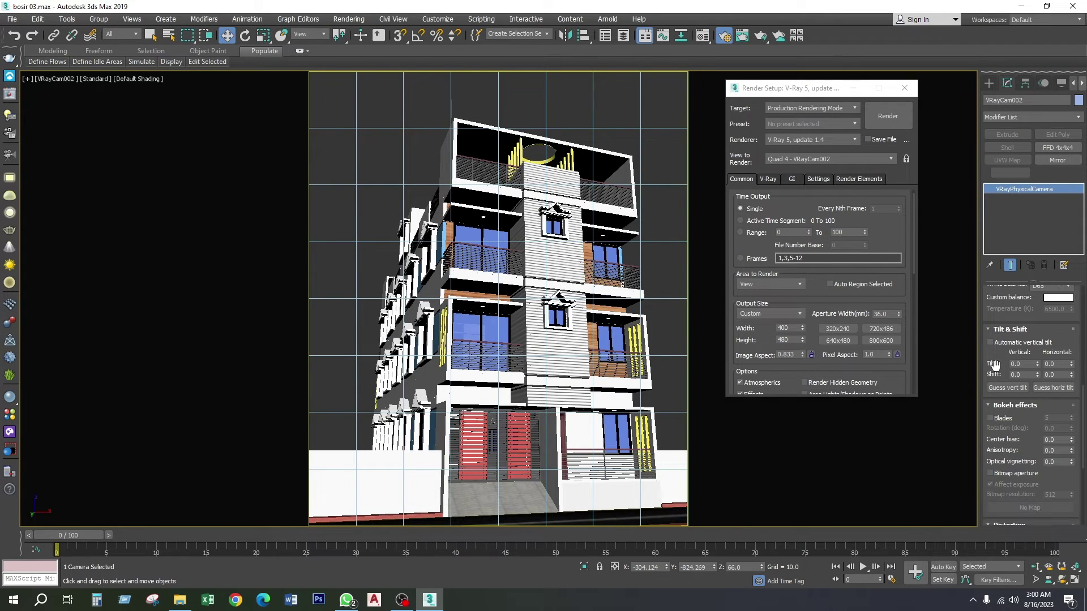
click(1001, 391)
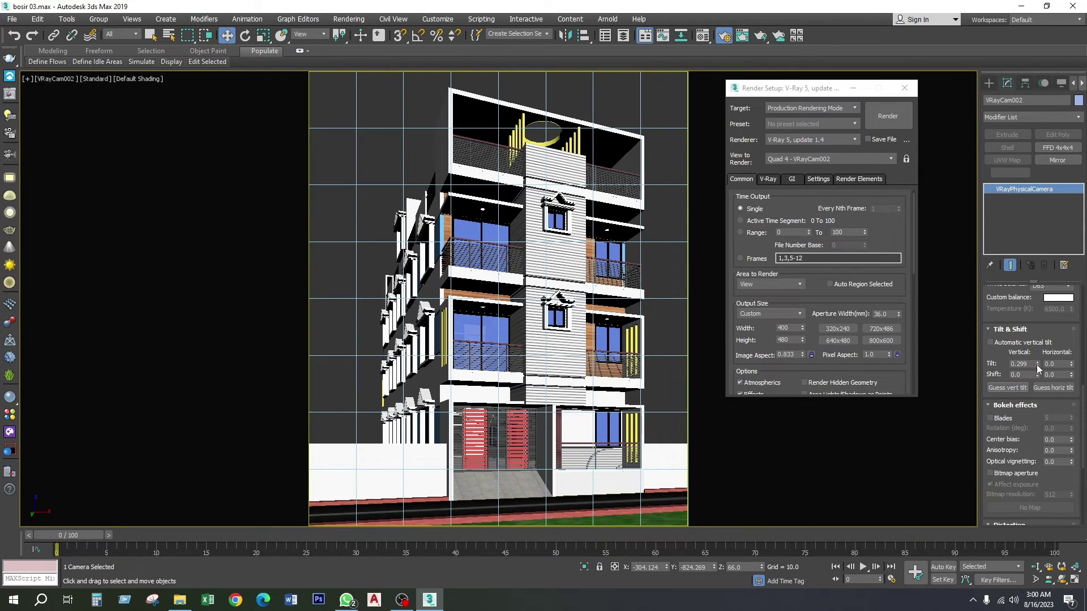
drag(1037, 367, 1039, 367)
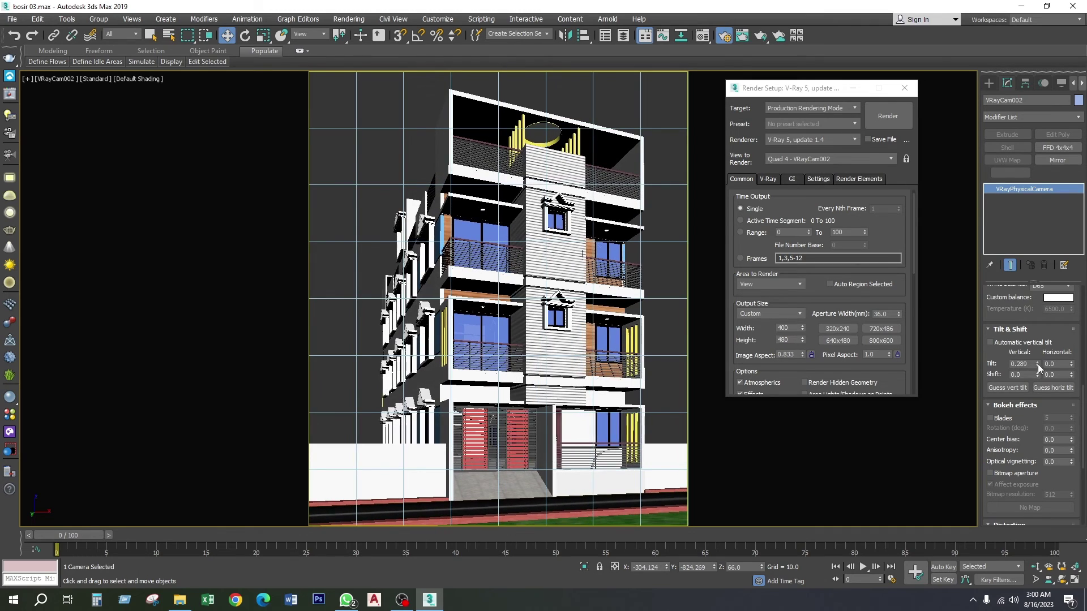
click(1012, 387)
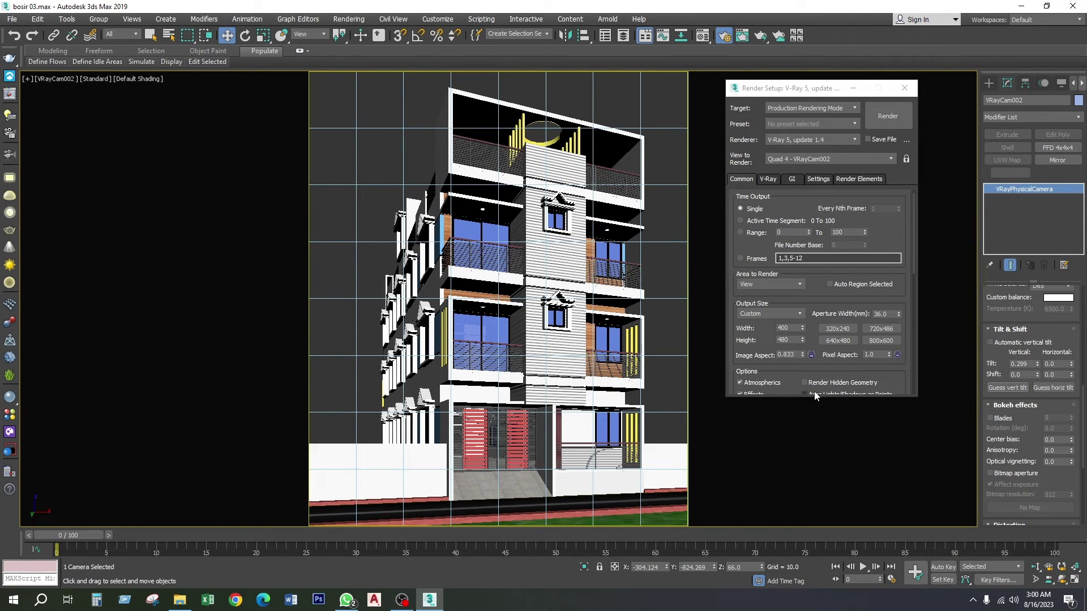
Close Render Setup, orbit a perspective view of the site, then return to the camera view
click(905, 89)
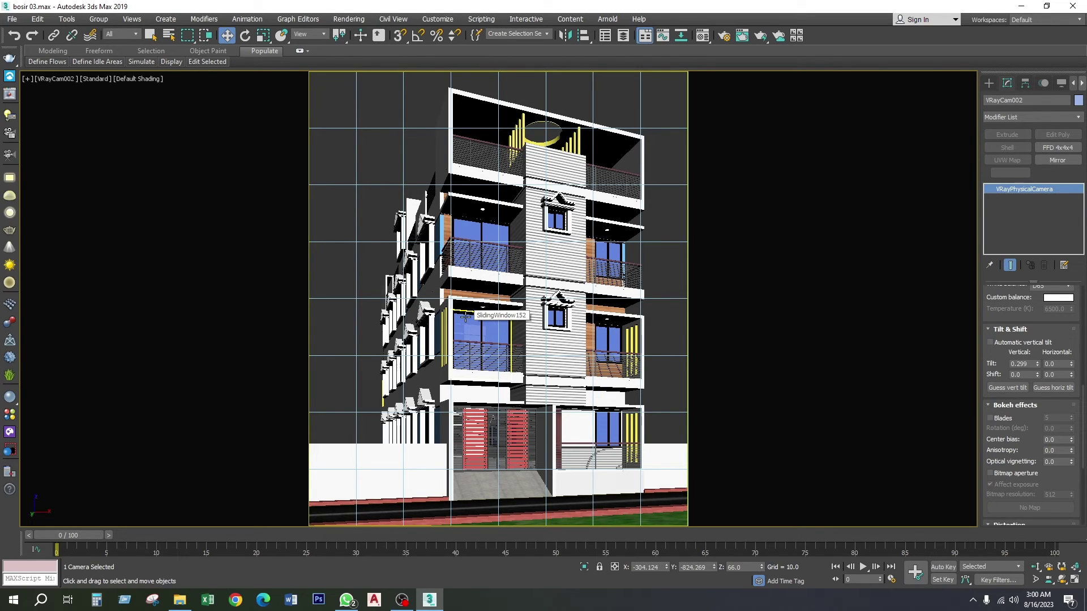
key(p)
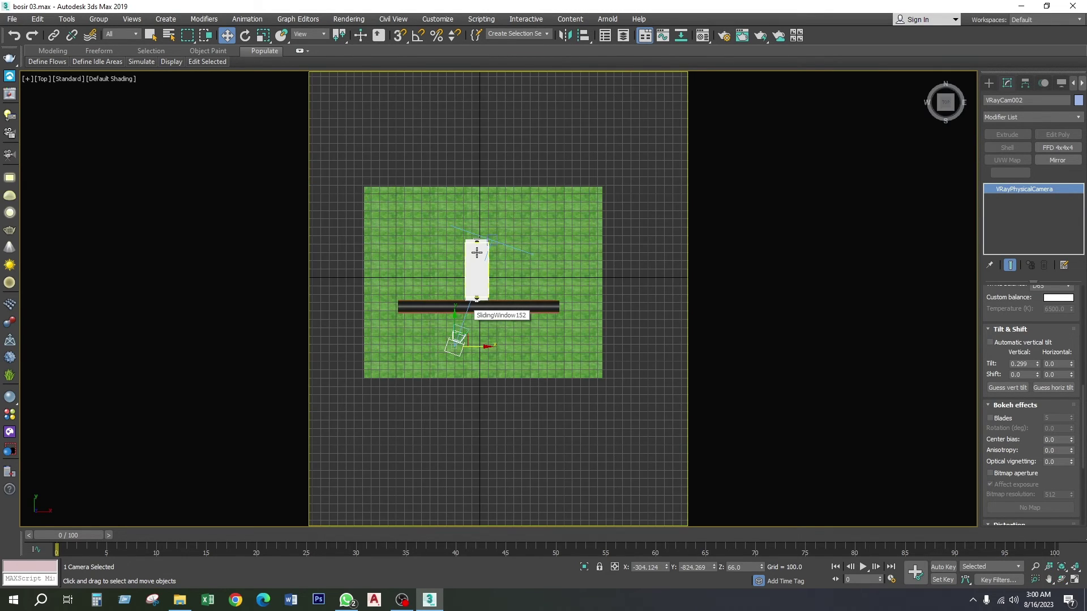
click(1061, 579)
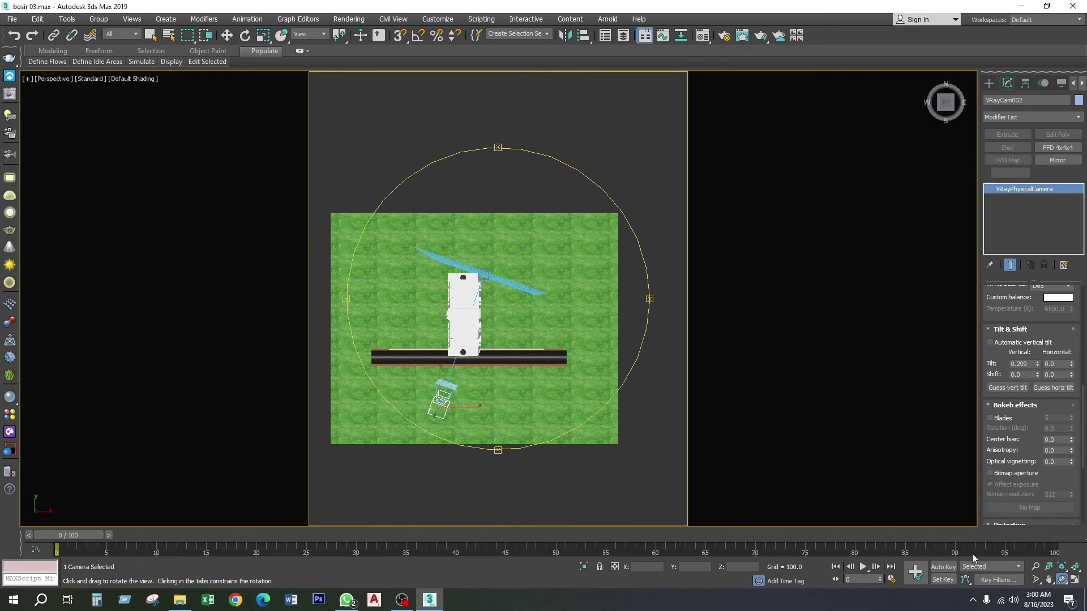
drag(594, 348, 552, 318)
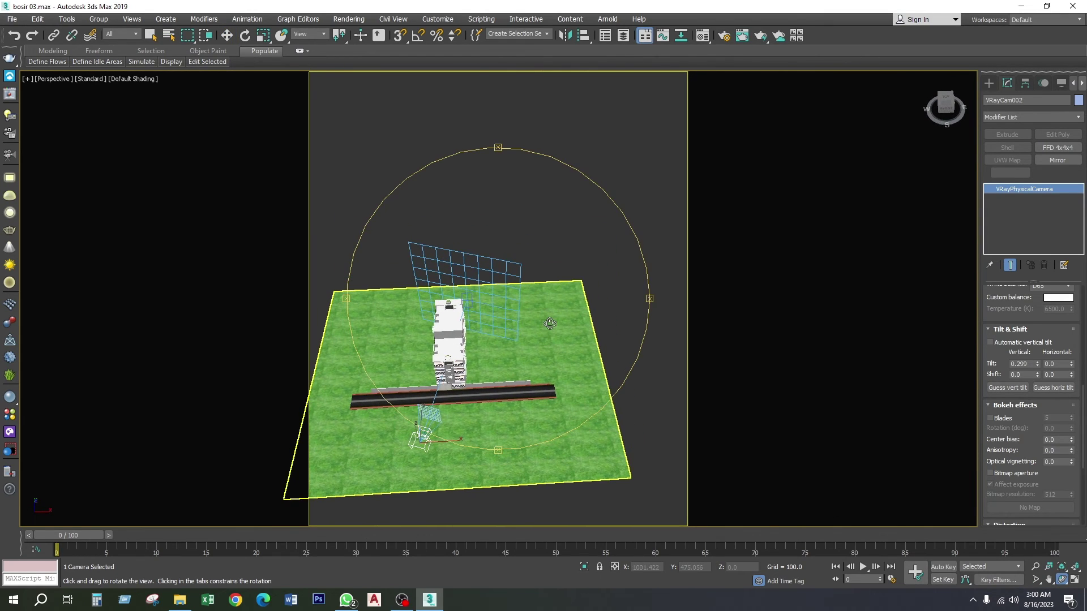
key(c)
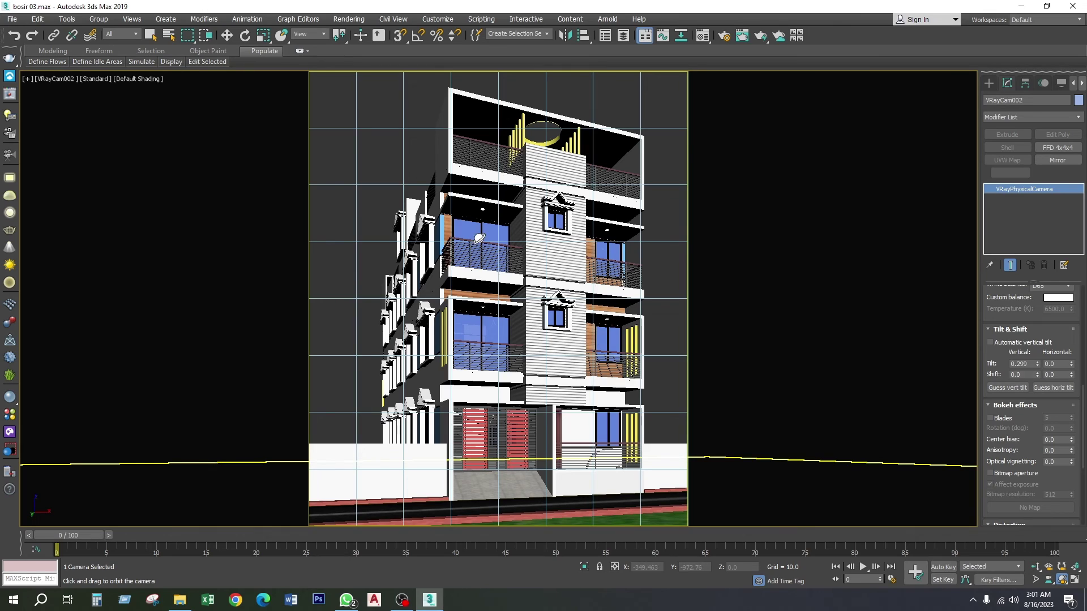
Orbit VRayCam002 toward a more frontal view of the facade, cancelling the final orbit
key(w)
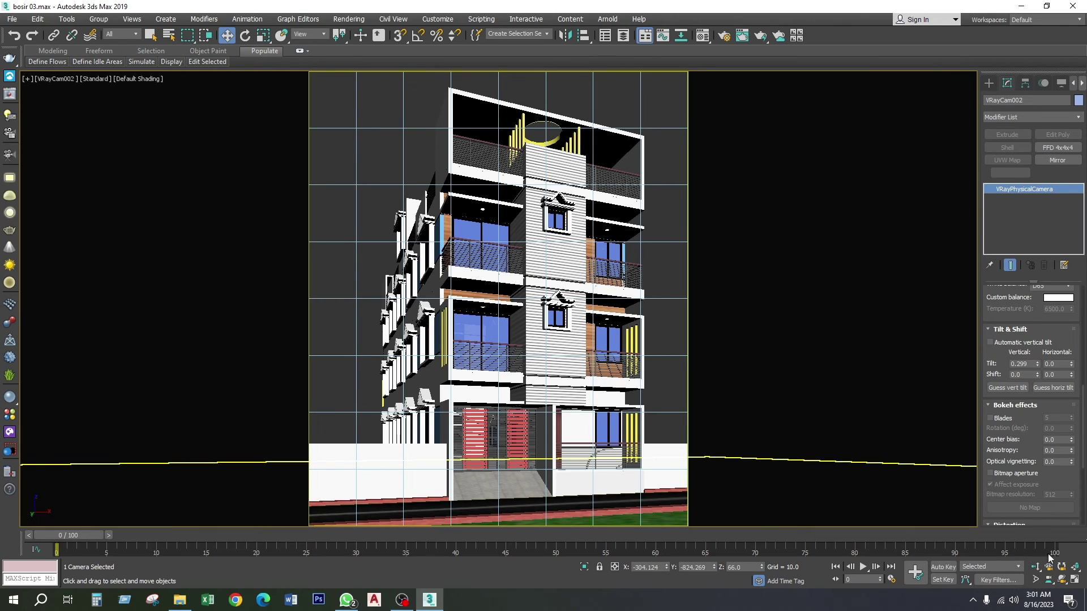
click(1063, 581)
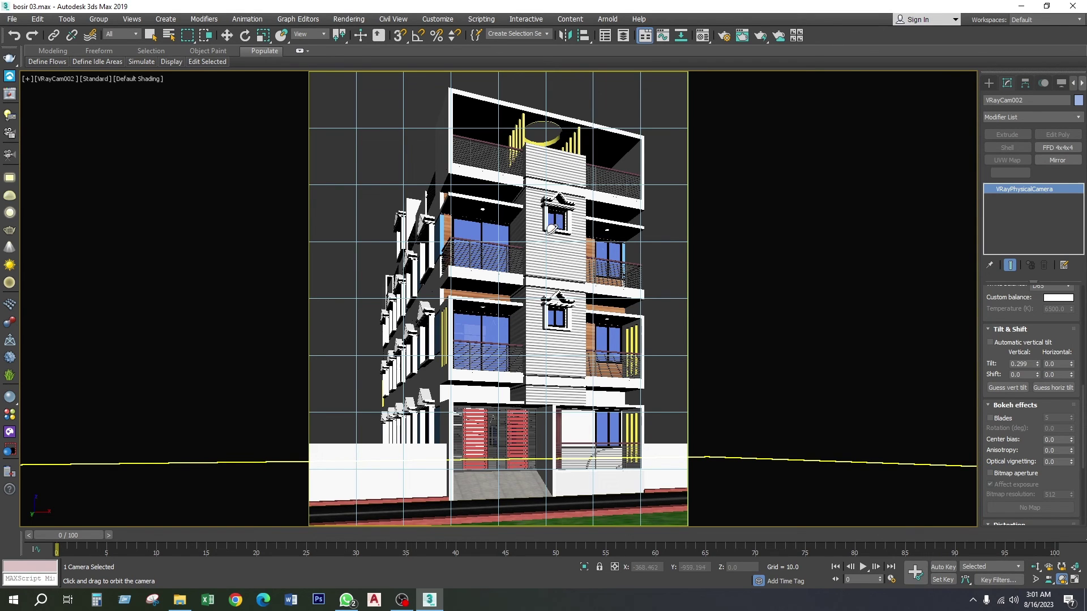
mouse_move(554, 228)
mouse_down()
mouse_move(544, 257)
mouse_move(500, 252)
mouse_move(550, 237)
mouse_up()
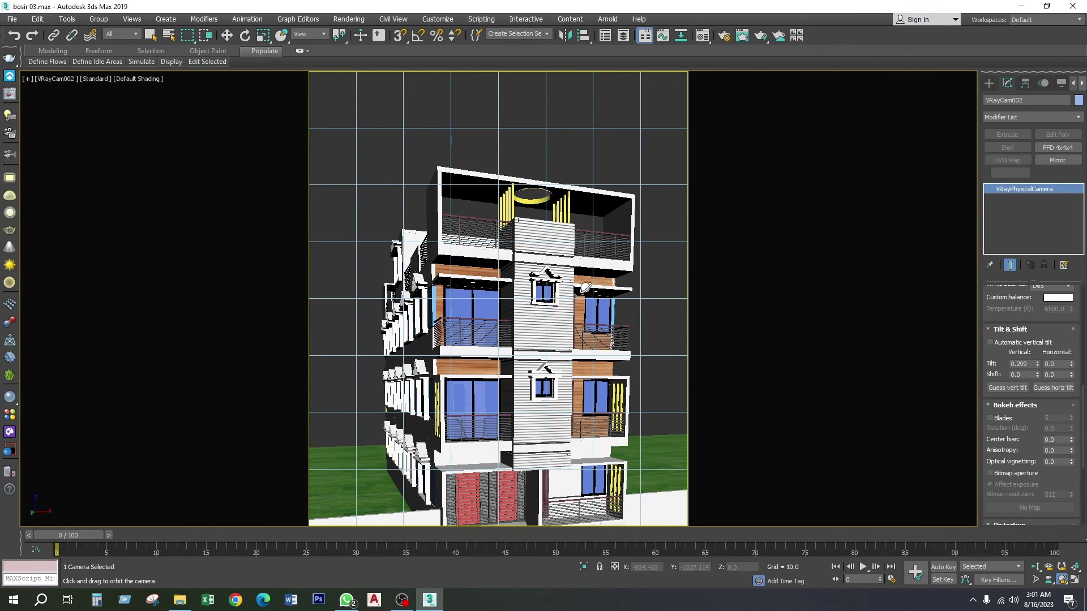
mouse_move(505, 264)
mouse_down()
mouse_move(493, 264)
mouse_move(508, 265)
mouse_up()
right_click(509, 265)
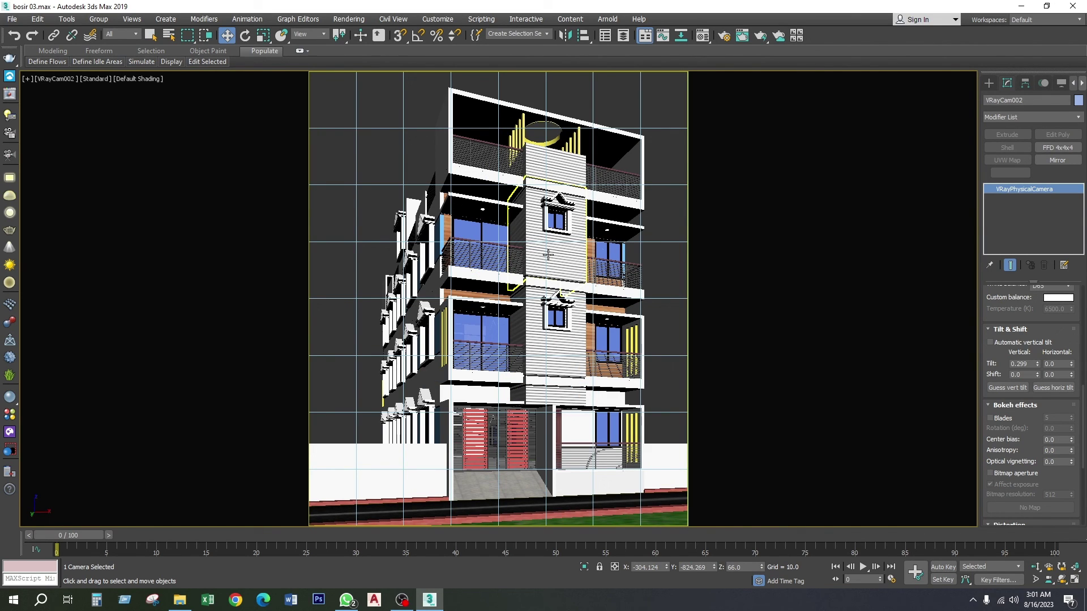
Compare with an uncorrected perspective view showing more ground, then return to VRayCam002
key(p)
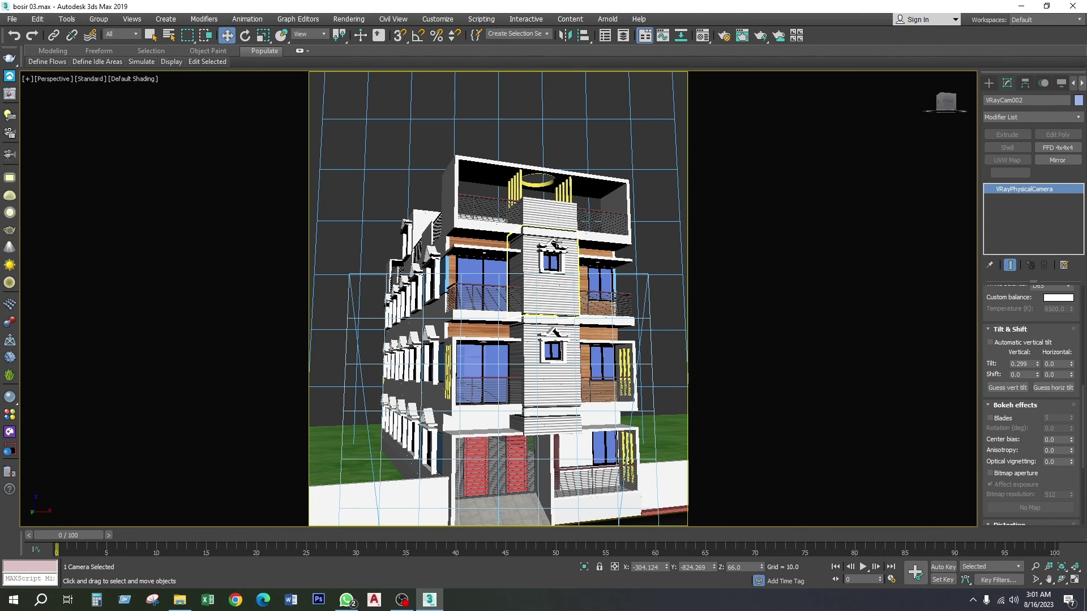
middle_drag(553, 344, 552, 261)
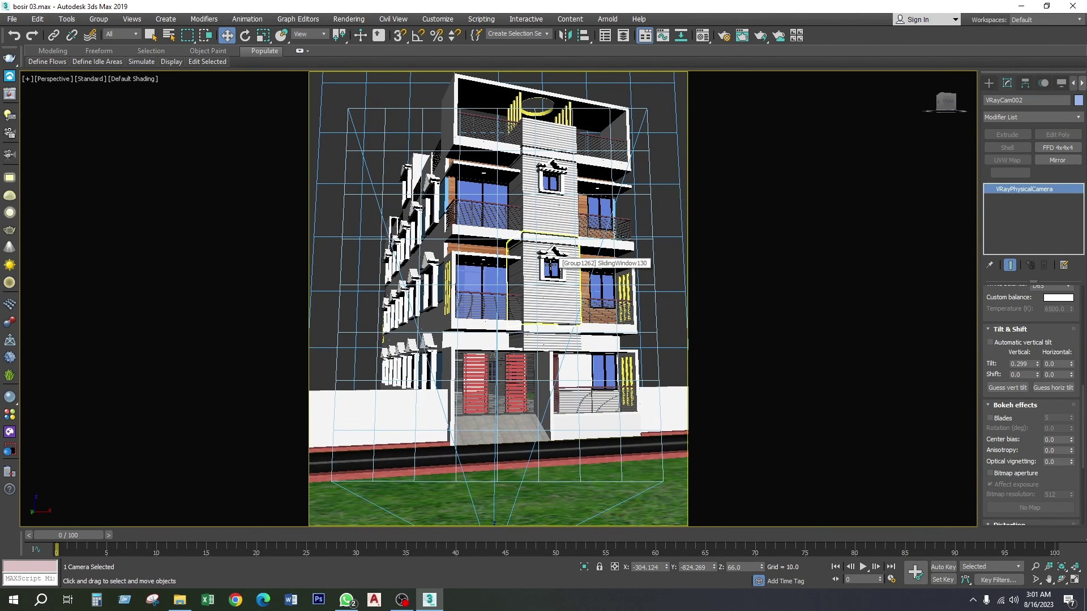
key(c)
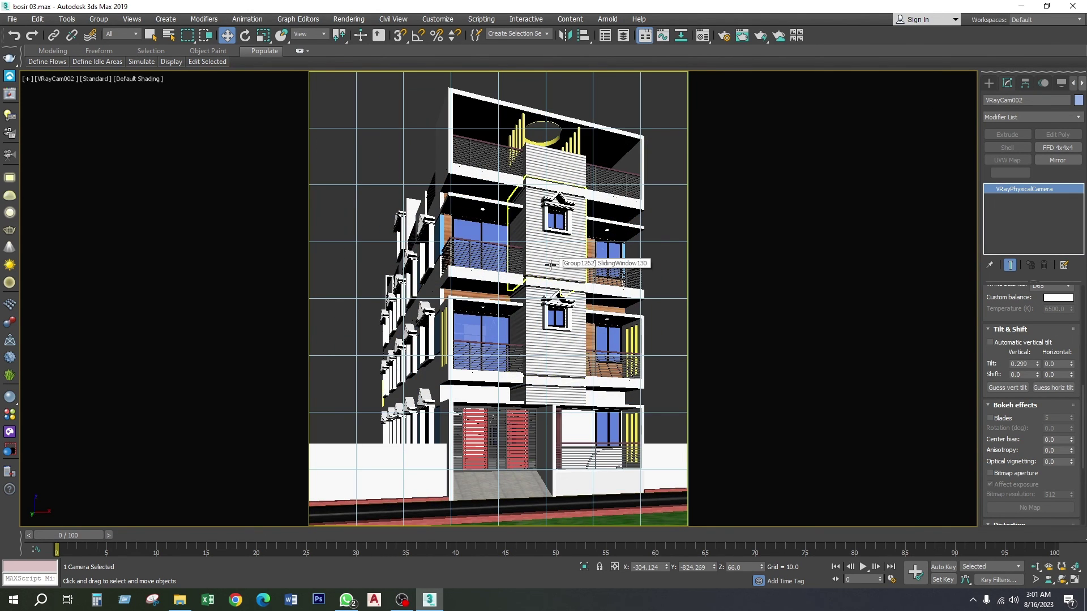